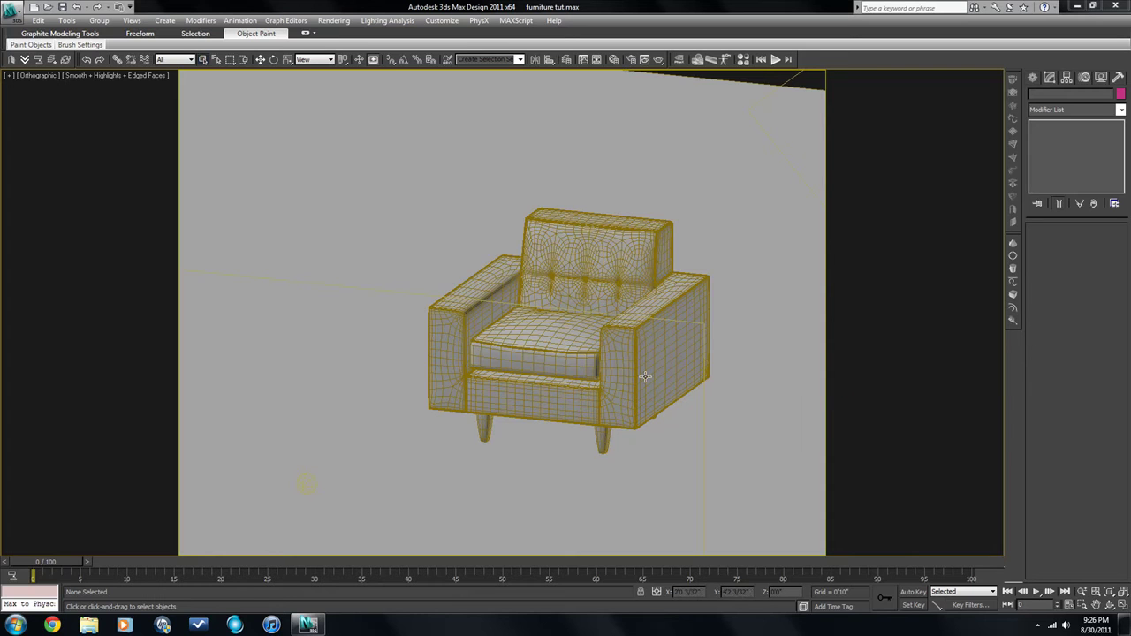
# Select the armchair's seat cushion (Rectangle001) in the viewport to show its Editable Poly stack
pyautogui.click(576, 360)
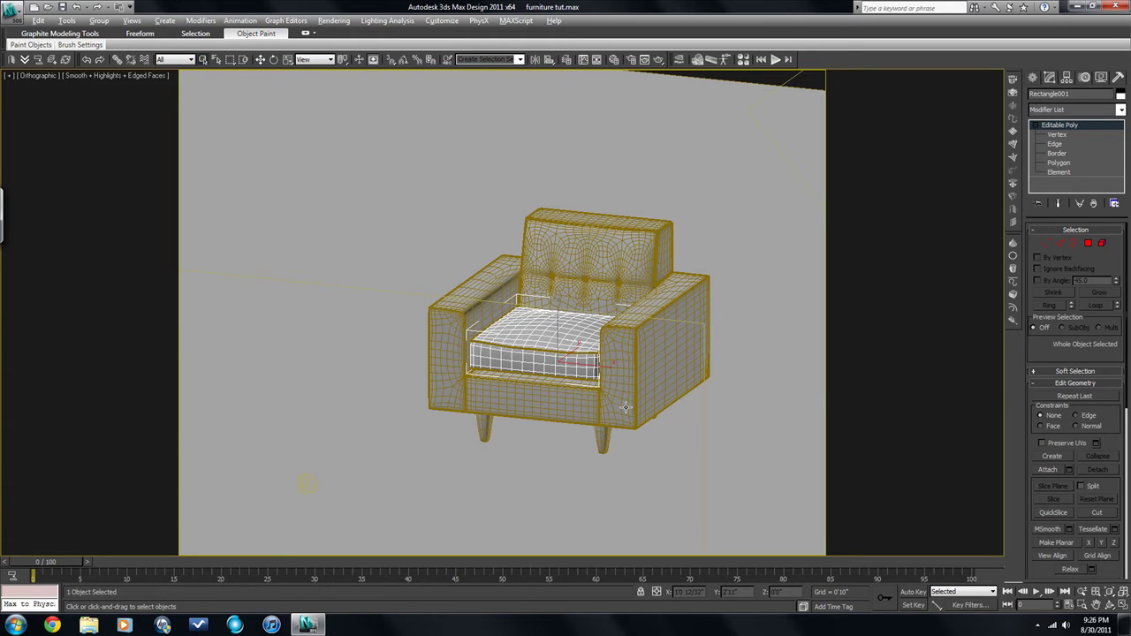
# Isolate the seat cushion with Alt+Q, view it from Top, and enter Polygon sub-object level
pyautogui.hotkey('alt', 'q')
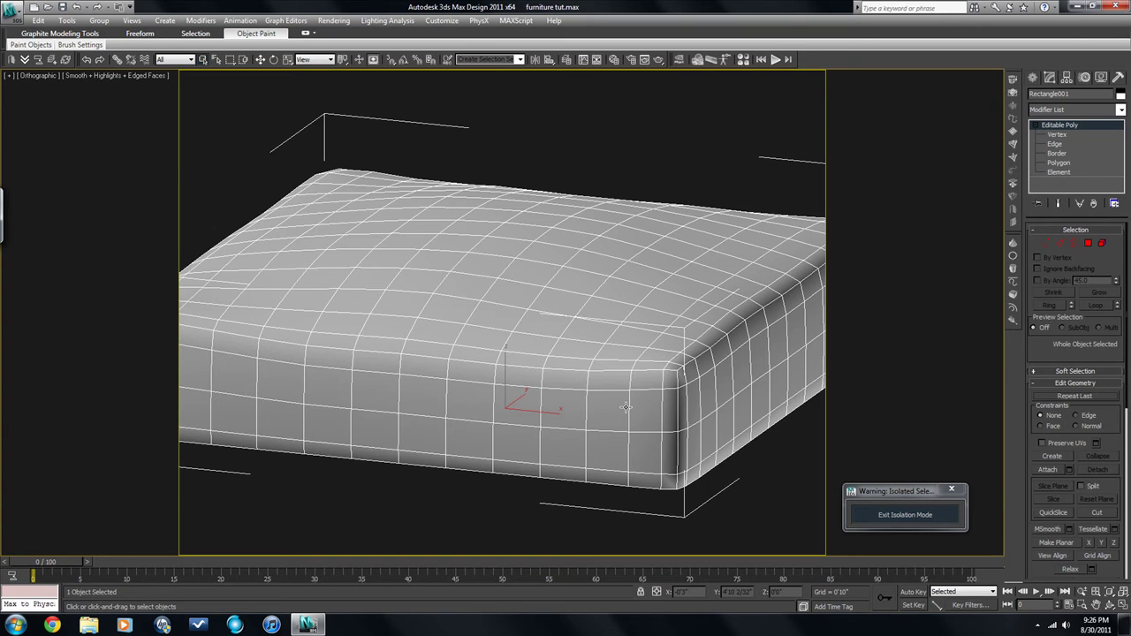
pyautogui.press('t')
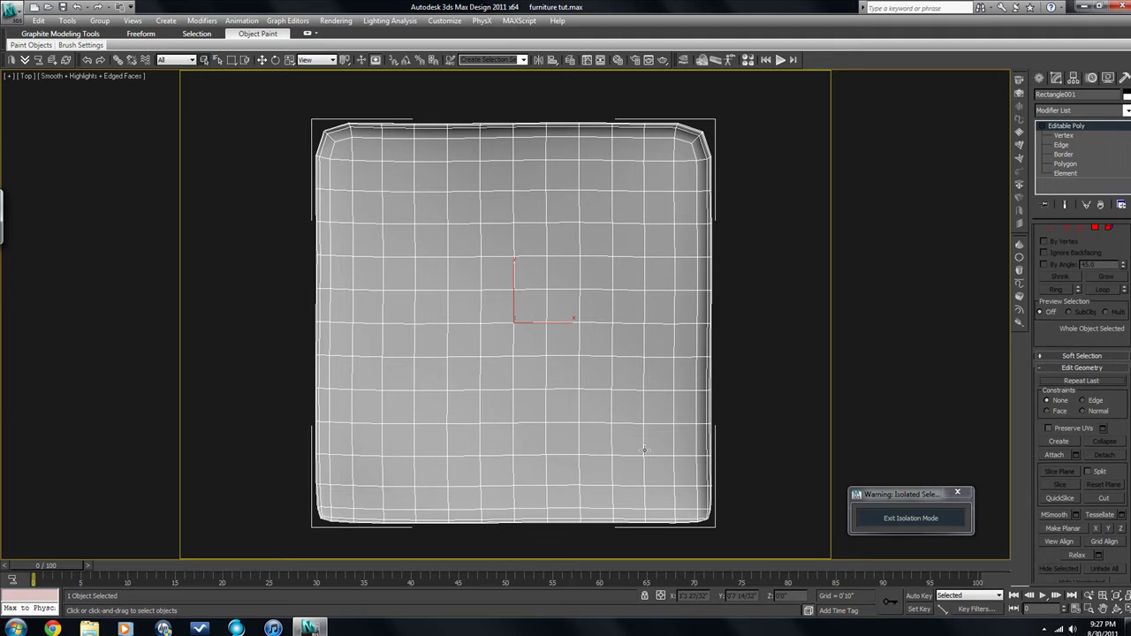
pyautogui.keyDown('alt'); pyautogui.moveTo(730, 351); pyautogui.dragTo(729, 356, button='middle'); pyautogui.keyUp('alt')
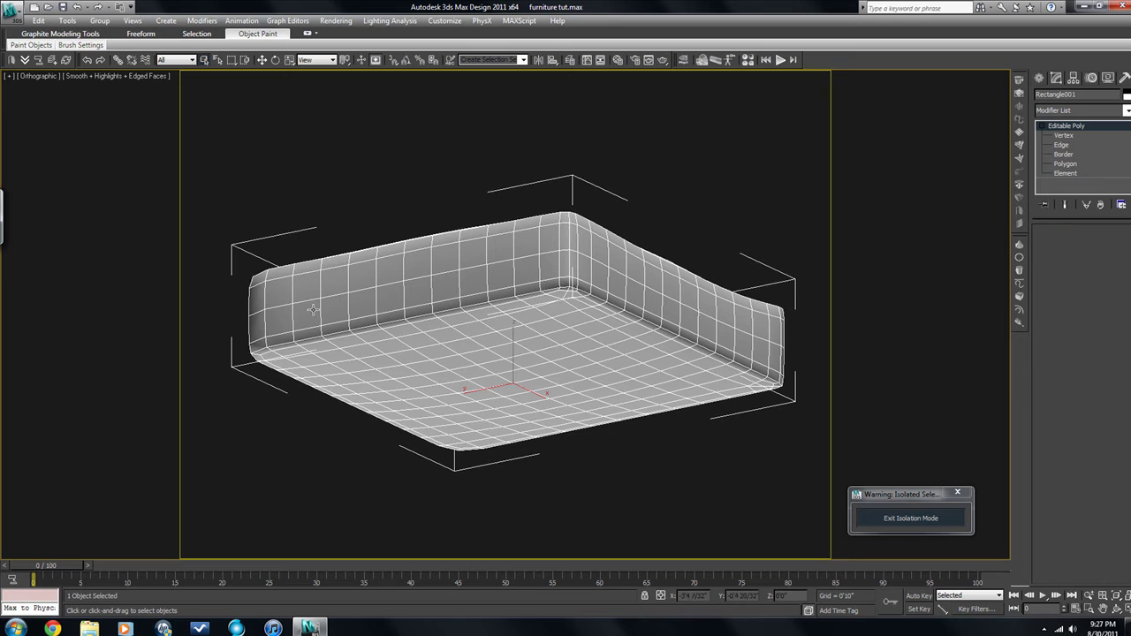
pyautogui.press('t')
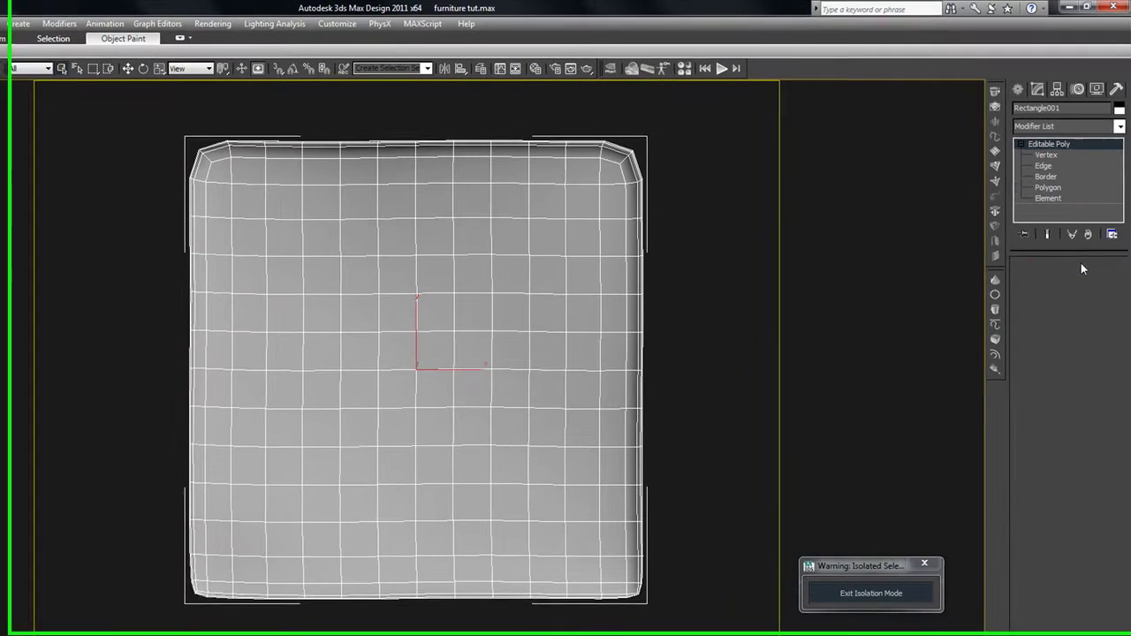
pyautogui.click(1092, 235)
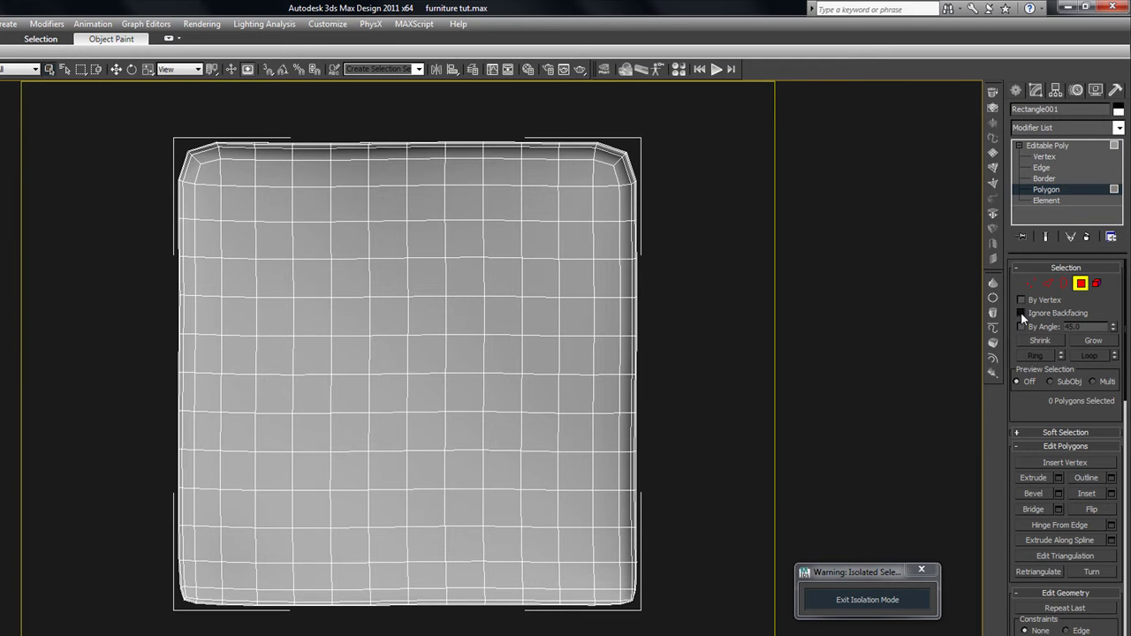
# Turn on Ignore Backfacing and marquee-select the cushion's top faces in Top view
pyautogui.click(1022, 312)
pyautogui.moveTo(130, 104); pyautogui.dragTo(712, 613)
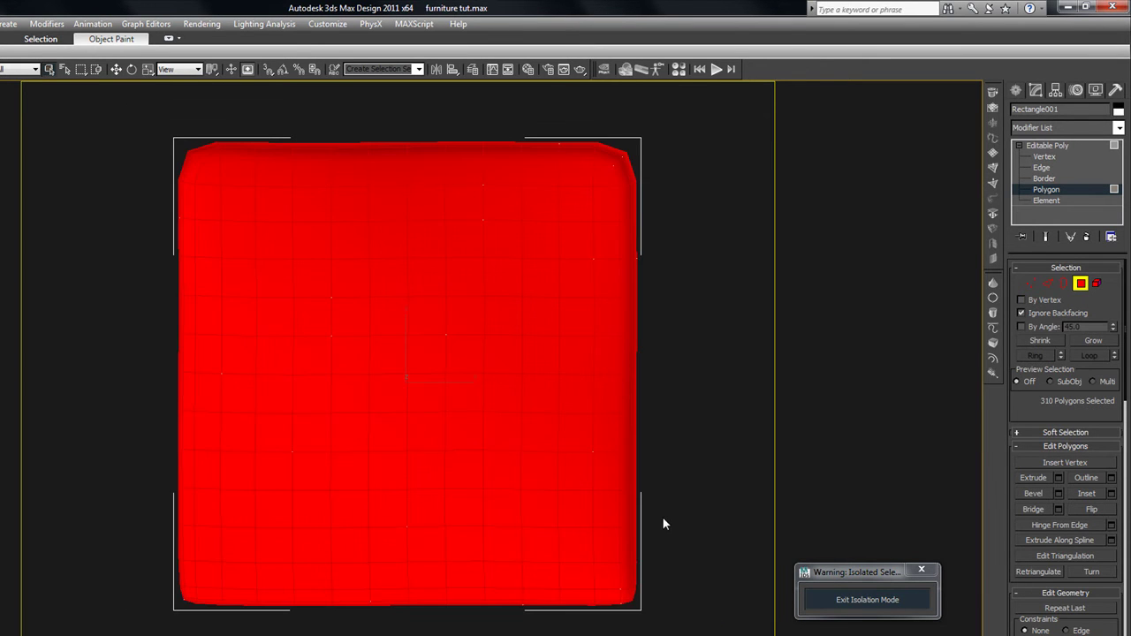
pyautogui.press('f')
pyautogui.scroll(3, 672, 519)
pyautogui.moveTo(672, 520); pyautogui.dragTo(573, 502, button='middle')
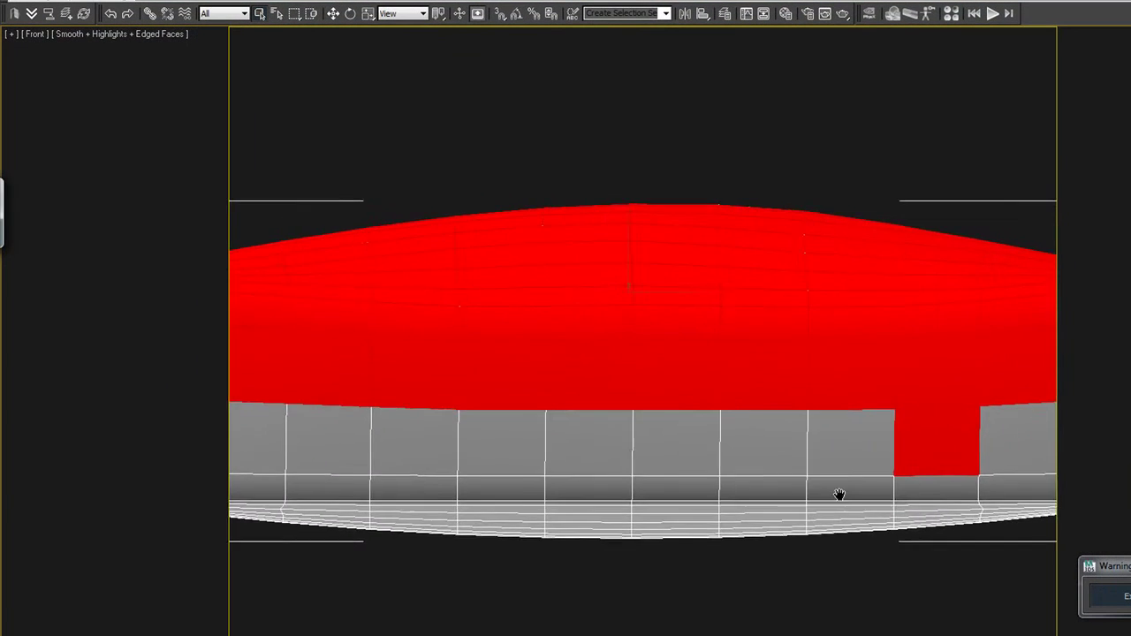
pyautogui.scroll(-4, 789, 480)
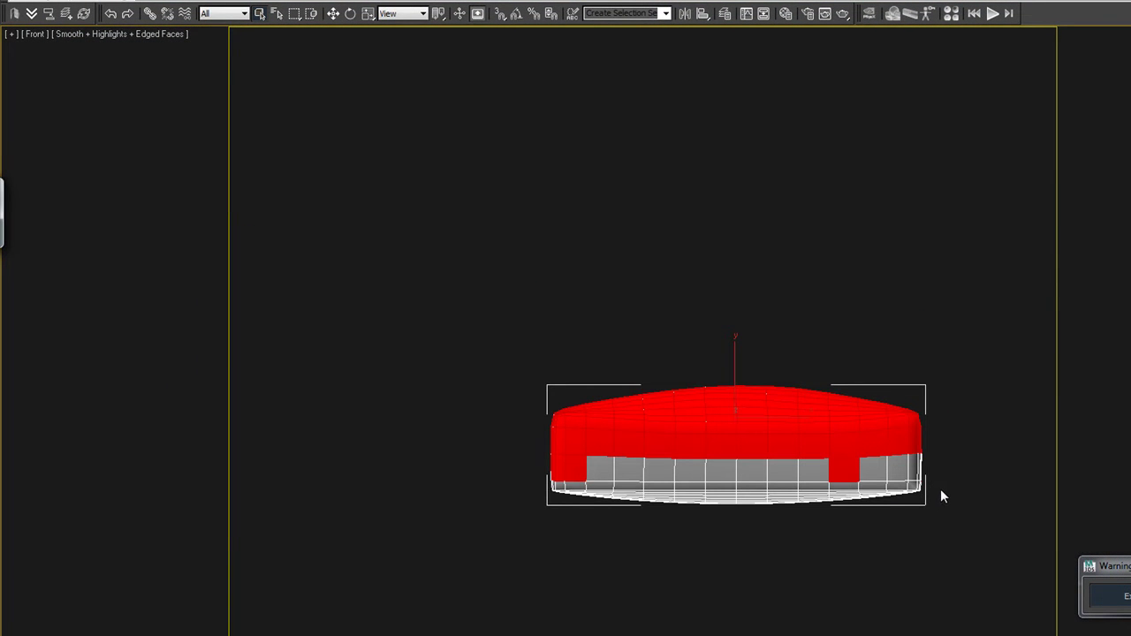
# Turn off Ignore Backfacing and marquee-select the cushion's side faces from the Front view
pyautogui.moveTo(938, 488); pyautogui.dragTo(507, 358)
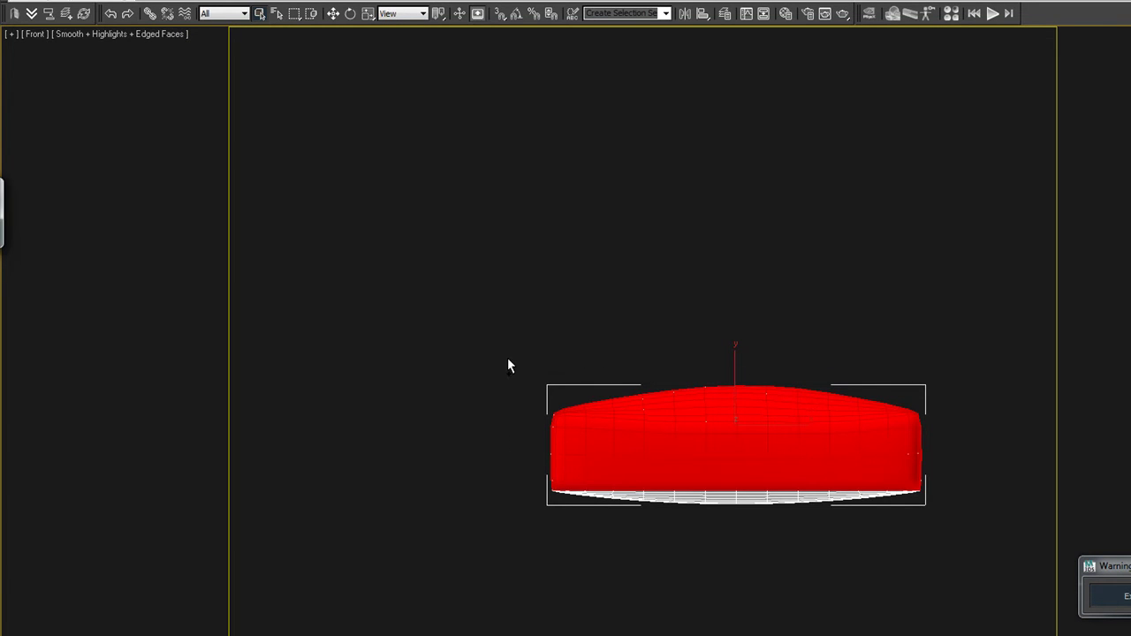
pyautogui.keyDown('alt'); pyautogui.moveTo(791, 463); pyautogui.dragTo(874, 518, button='middle'); pyautogui.keyUp('alt')
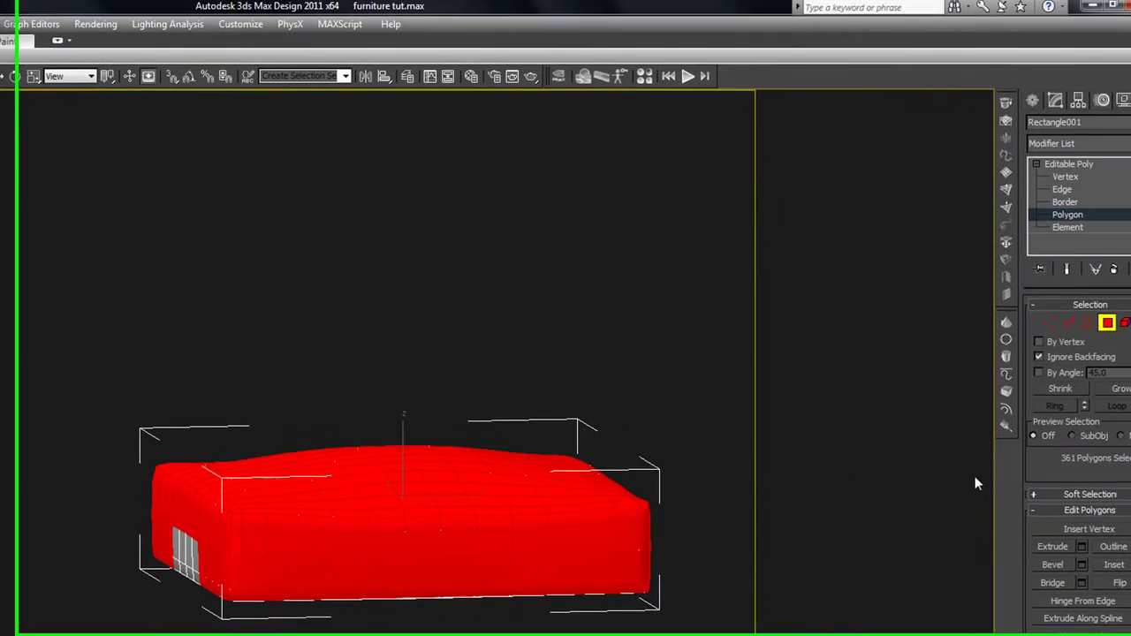
pyautogui.click(1039, 356)
pyautogui.scroll(5, 506, 449)
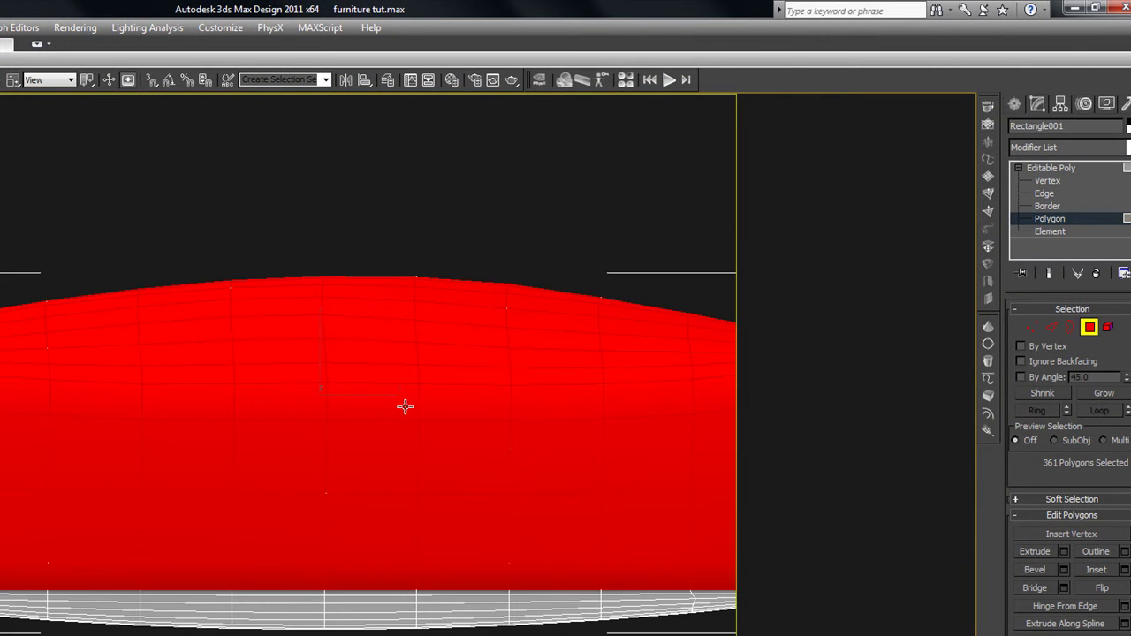
pyautogui.scroll(-5, 353, 408)
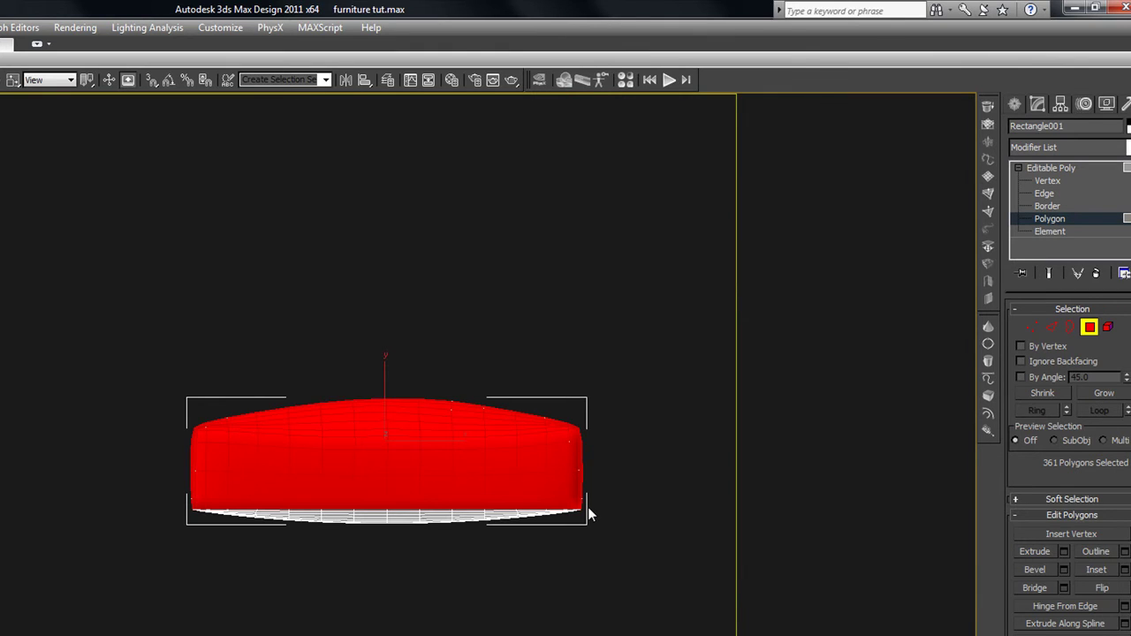
pyautogui.moveTo(588, 508); pyautogui.dragTo(99, 302)
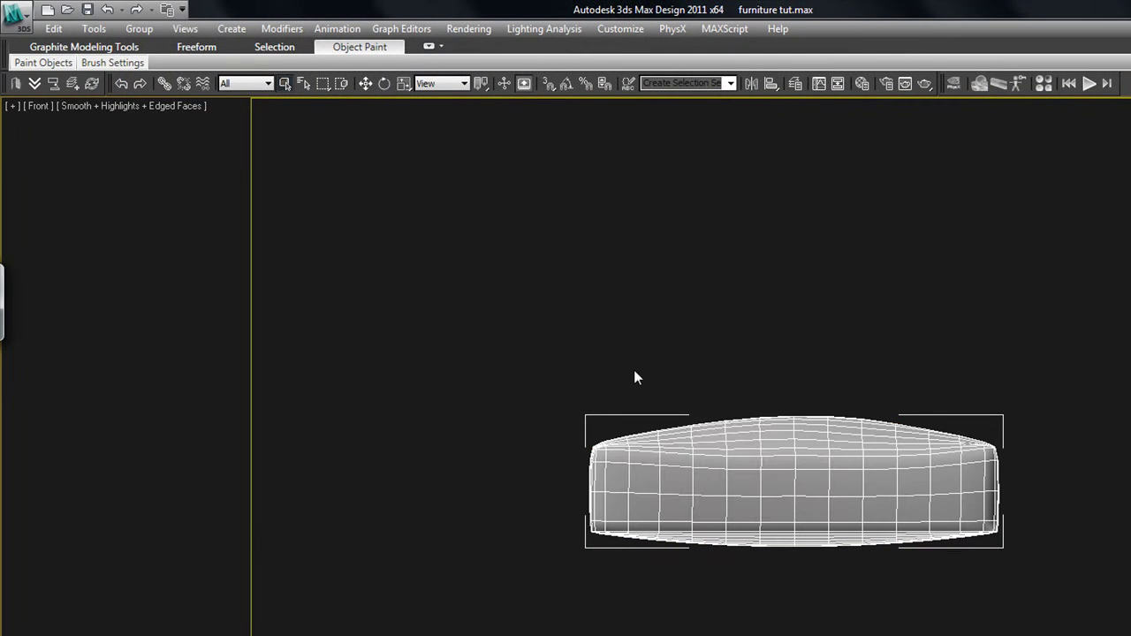
pyautogui.click(866, 469)
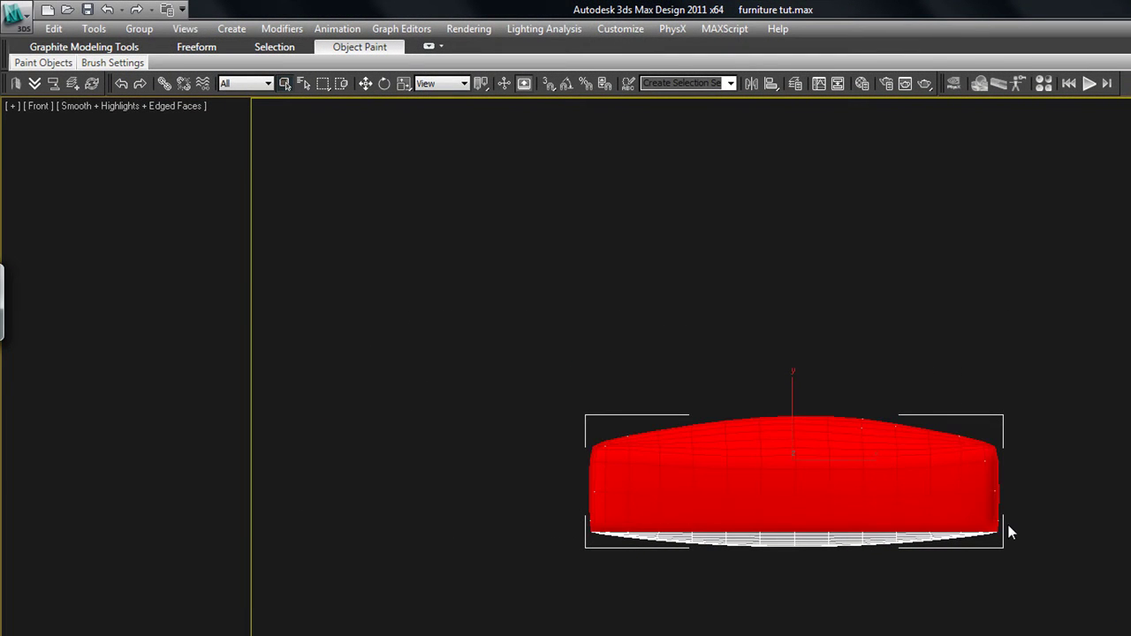
pyautogui.moveTo(1005, 527); pyautogui.dragTo(536, 324)
pyautogui.moveTo(904, 542)
pyautogui.keyDown('alt'); pyautogui.mouseDown(button='middle')
pyautogui.moveTo(1002, 575)
pyautogui.moveTo(901, 545)
pyautogui.mouseUp(button='middle'); pyautogui.keyUp('alt')
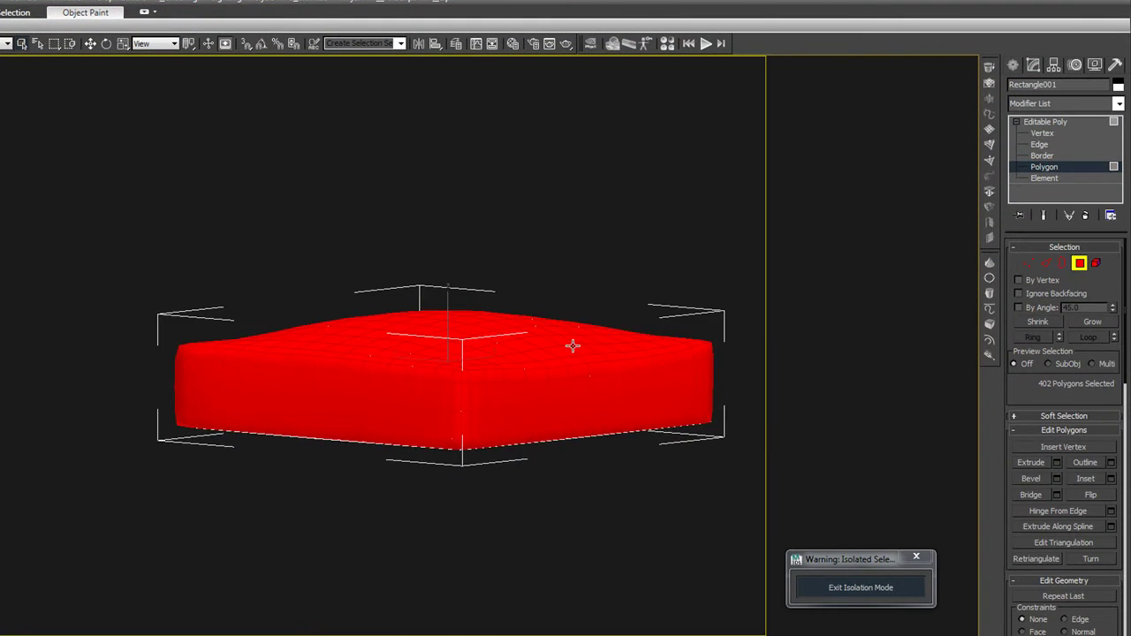
# Orbit beneath the cushion to check its underside faces, then bring up the Tools menu
pyautogui.keyDown('alt'); pyautogui.moveTo(856, 413); pyautogui.dragTo(866, 431, button='middle'); pyautogui.keyUp('alt')
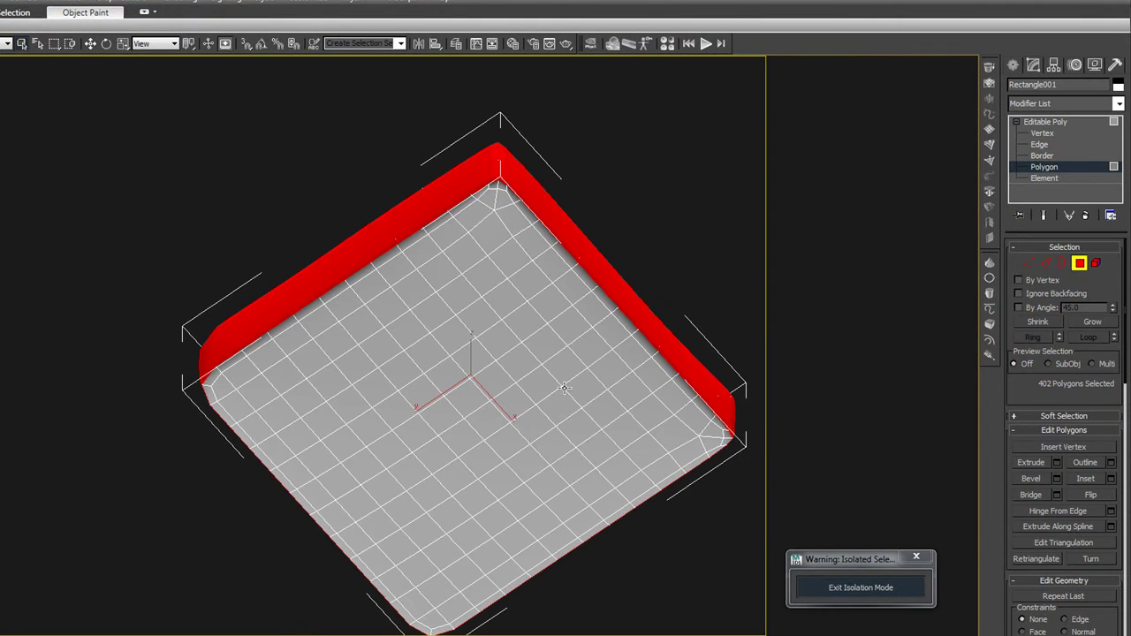
pyautogui.keyDown('alt'); pyautogui.moveTo(577, 511); pyautogui.dragTo(568, 462, button='middle'); pyautogui.keyUp('alt')
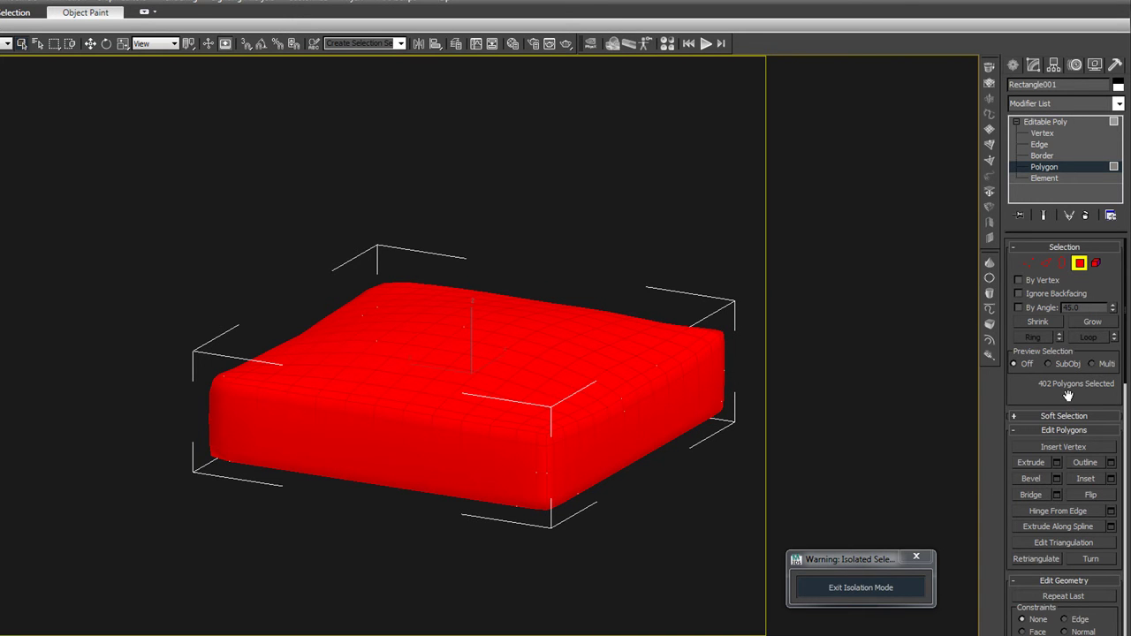
pyautogui.moveTo(1067, 395); pyautogui.dragTo(1058, 80)
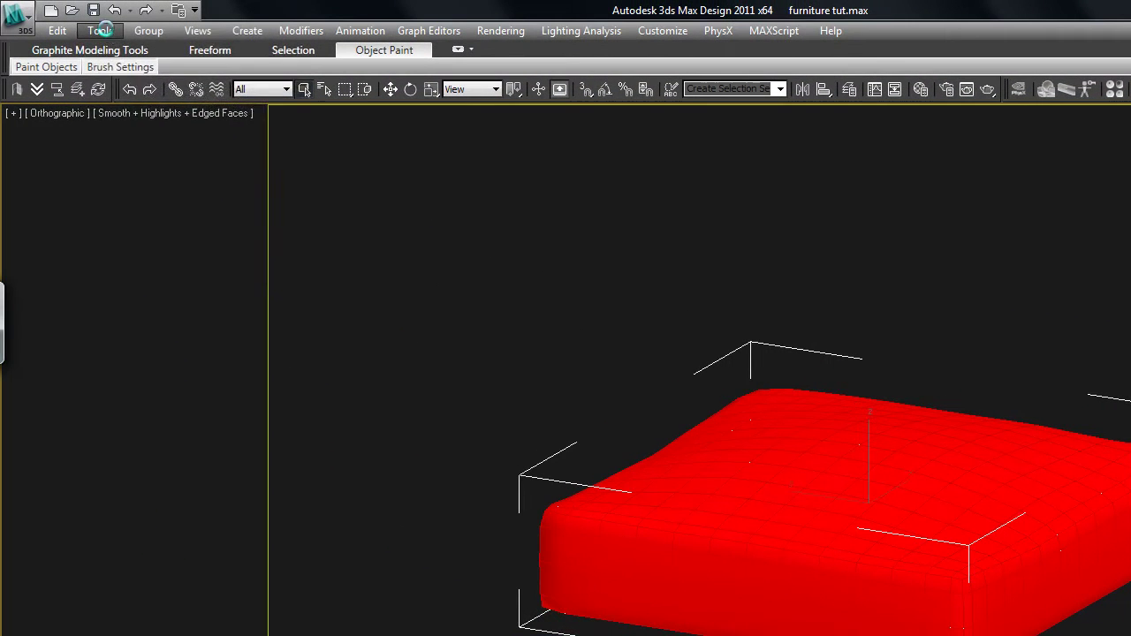
pyautogui.click(102, 31)
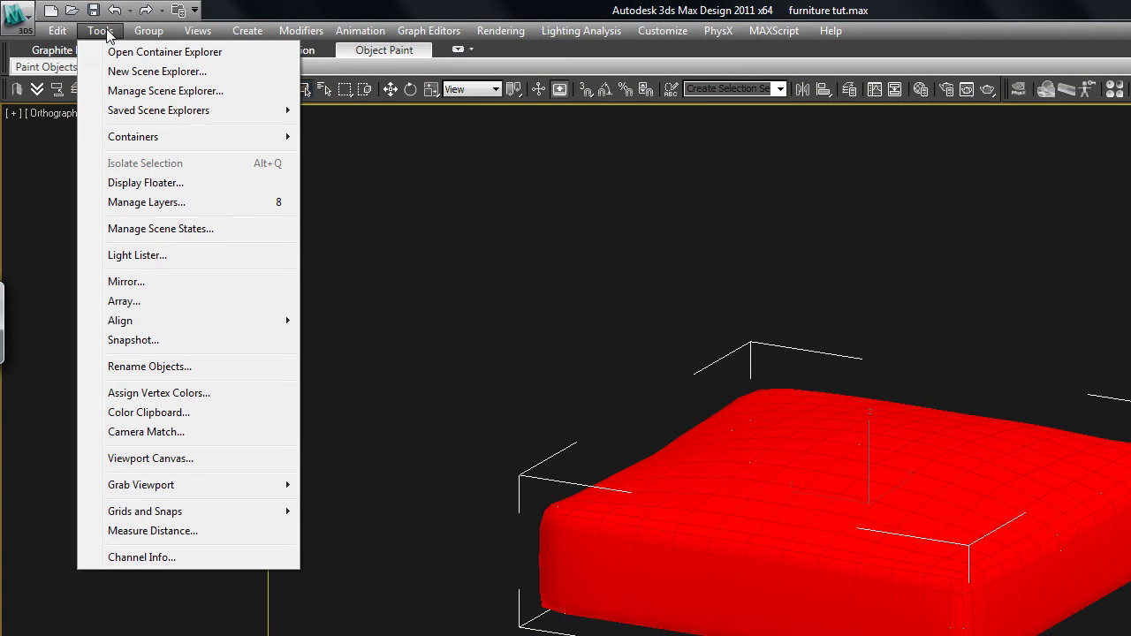
# Invert the face selection with Select Invert so only the cushion's bottom faces are selected
pyautogui.moveTo(54, 37)
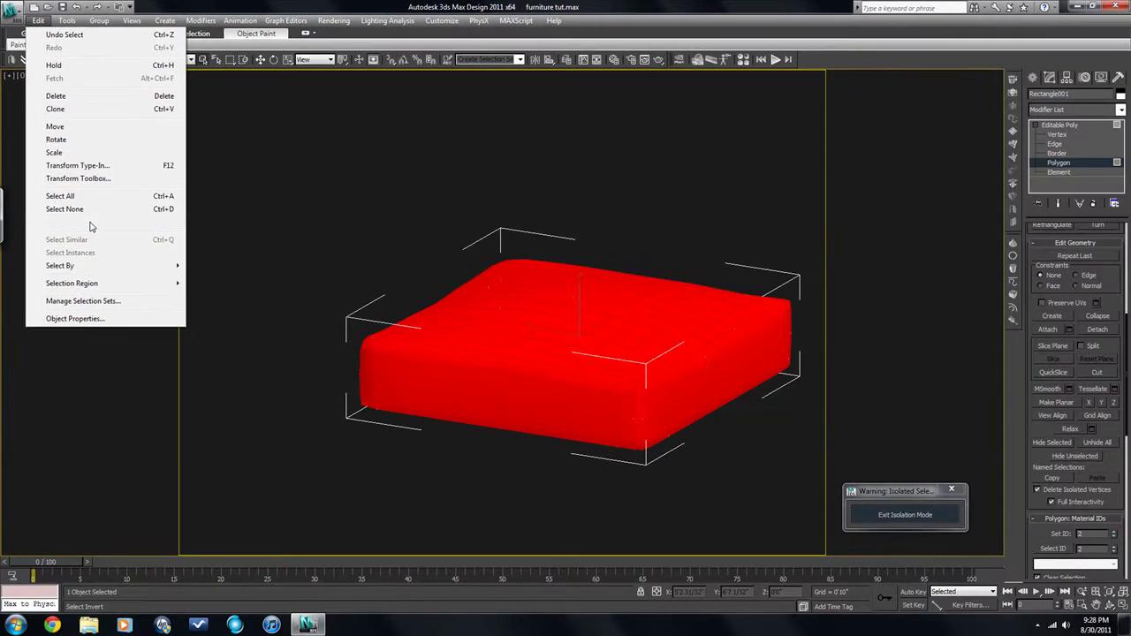
pyautogui.click(97, 332)
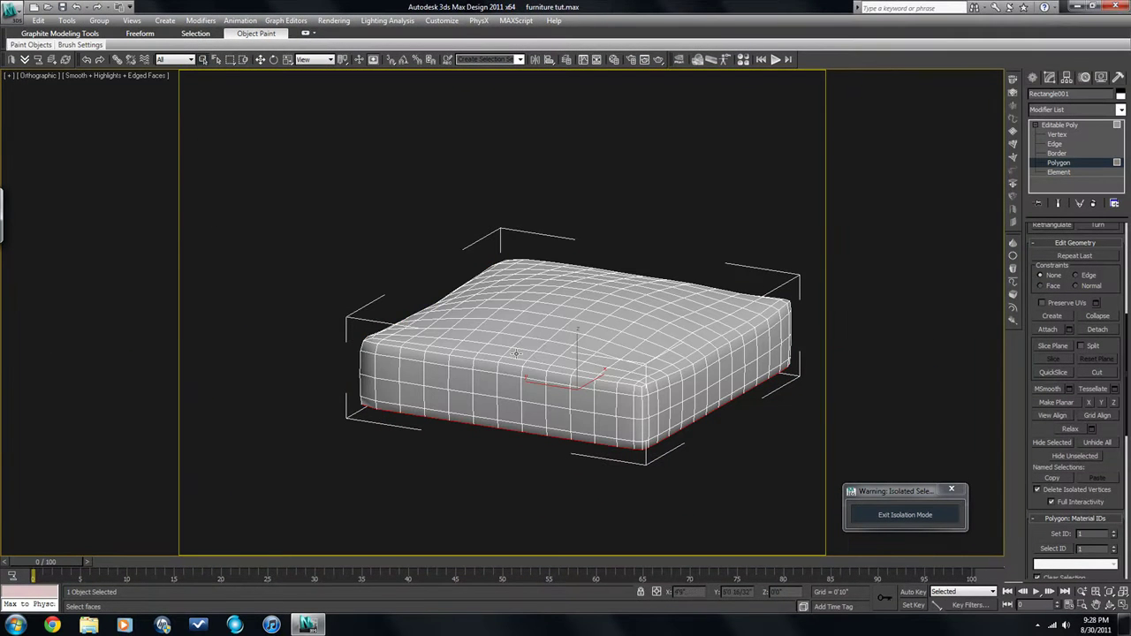
pyautogui.scroll(-3, 1127, 458)
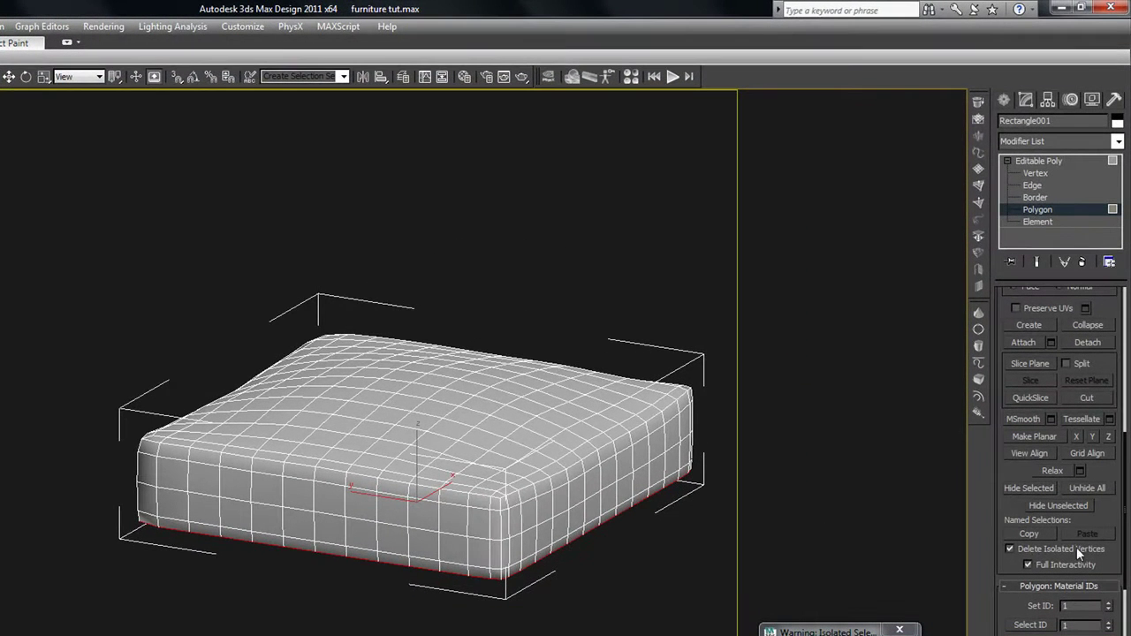
# Exit Polygon level and add an Unwrap UVW modifier to the cushion
pyautogui.click(1065, 210)
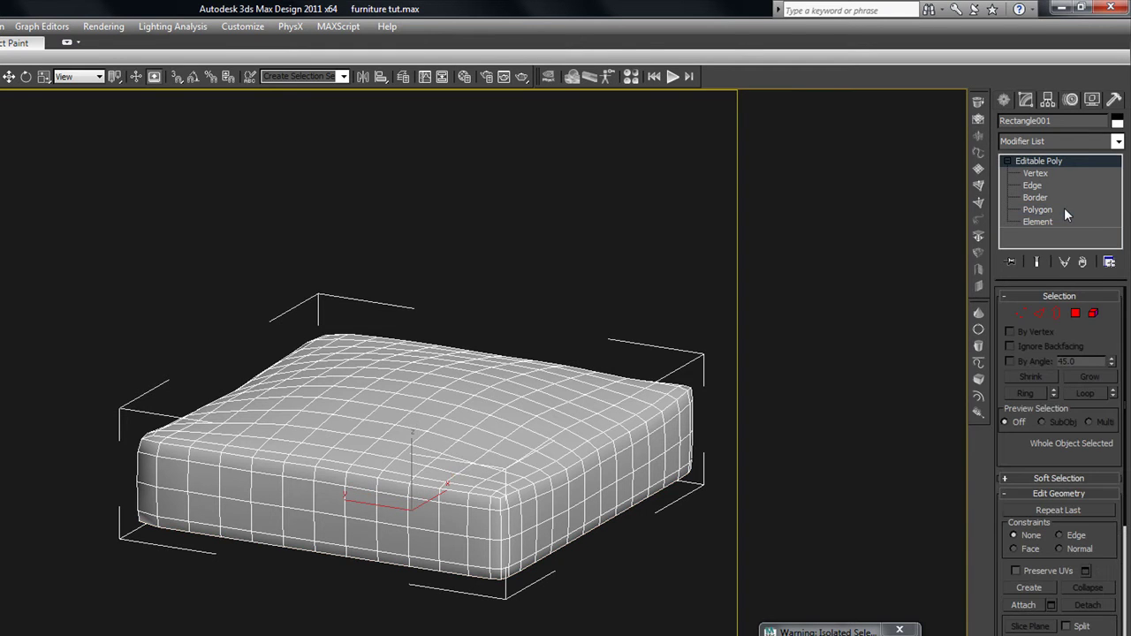
pyautogui.click(1117, 141)
pyautogui.click(1118, 141)
pyautogui.click(1118, 141)
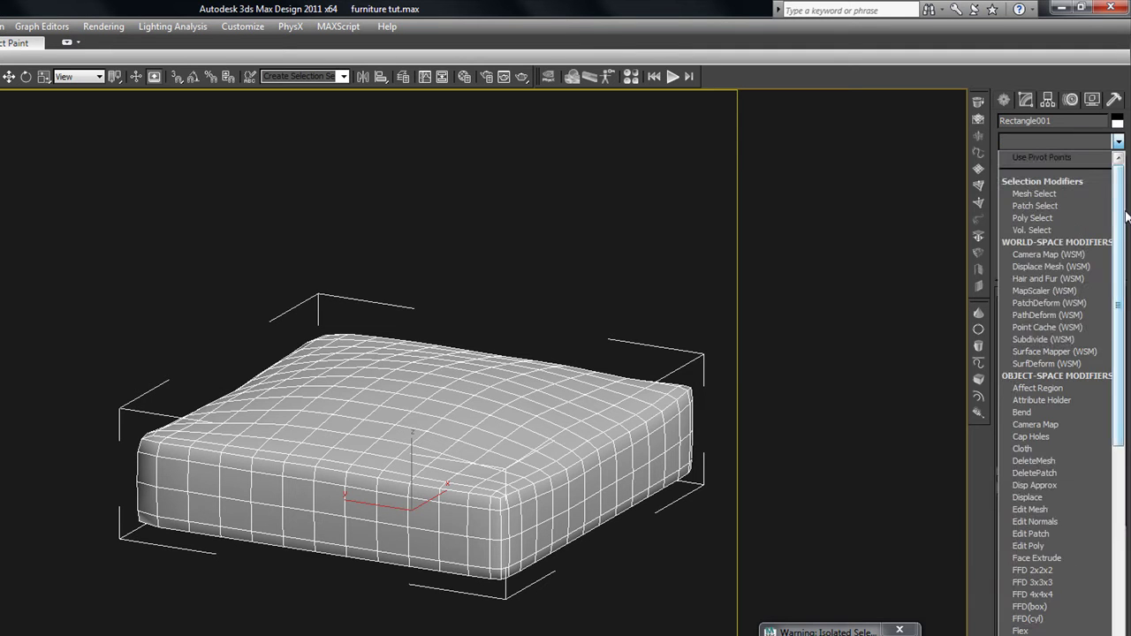
pyautogui.moveTo(1120, 216); pyautogui.dragTo(1120, 528)
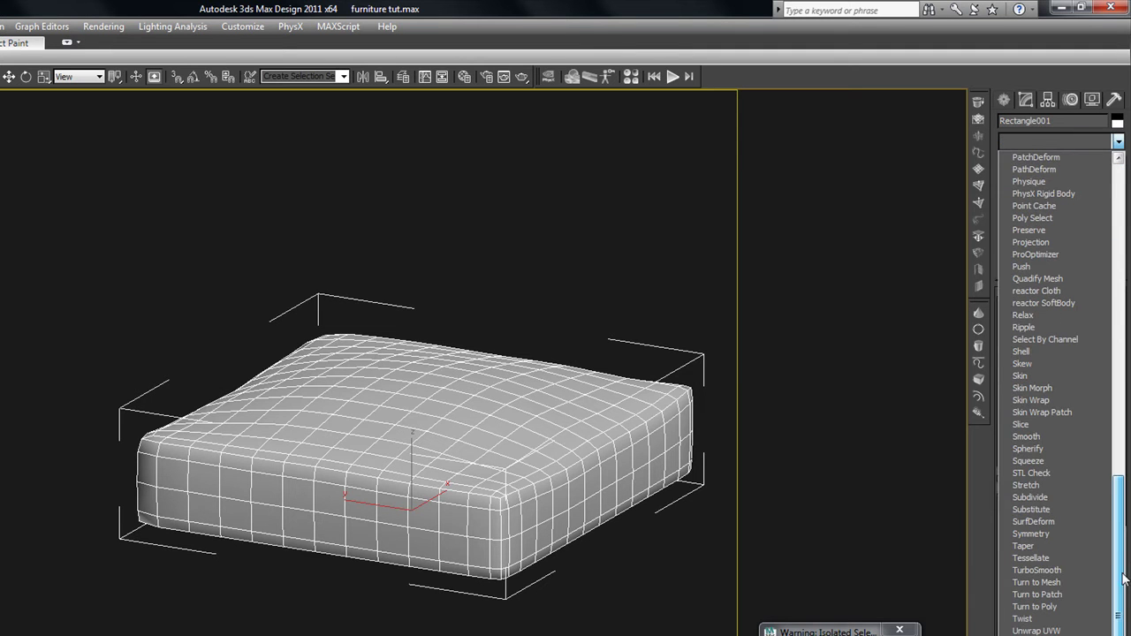
pyautogui.click(1036, 631)
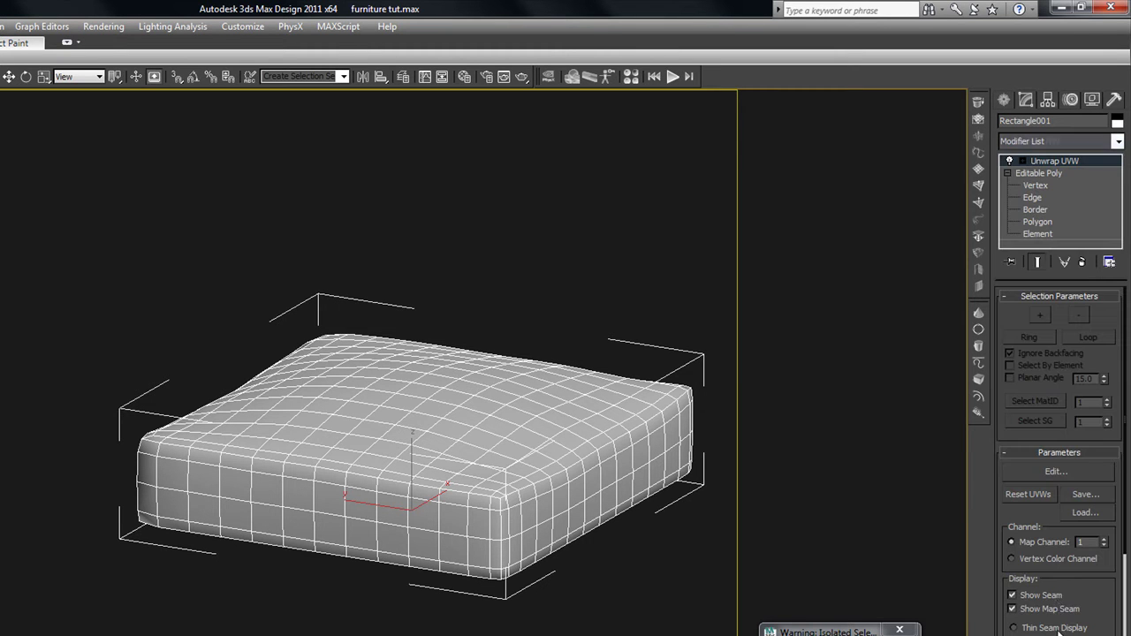
# At the Unwrap UVW Face level, select all faces with material ID 2
pyautogui.click(1021, 160)
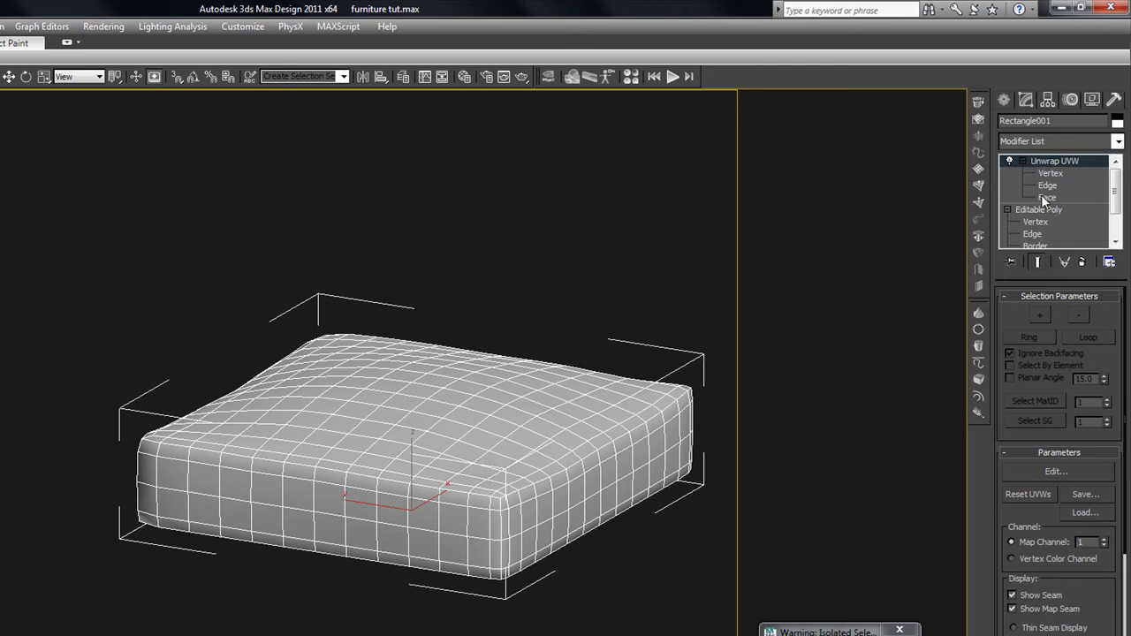
pyautogui.click(1044, 197)
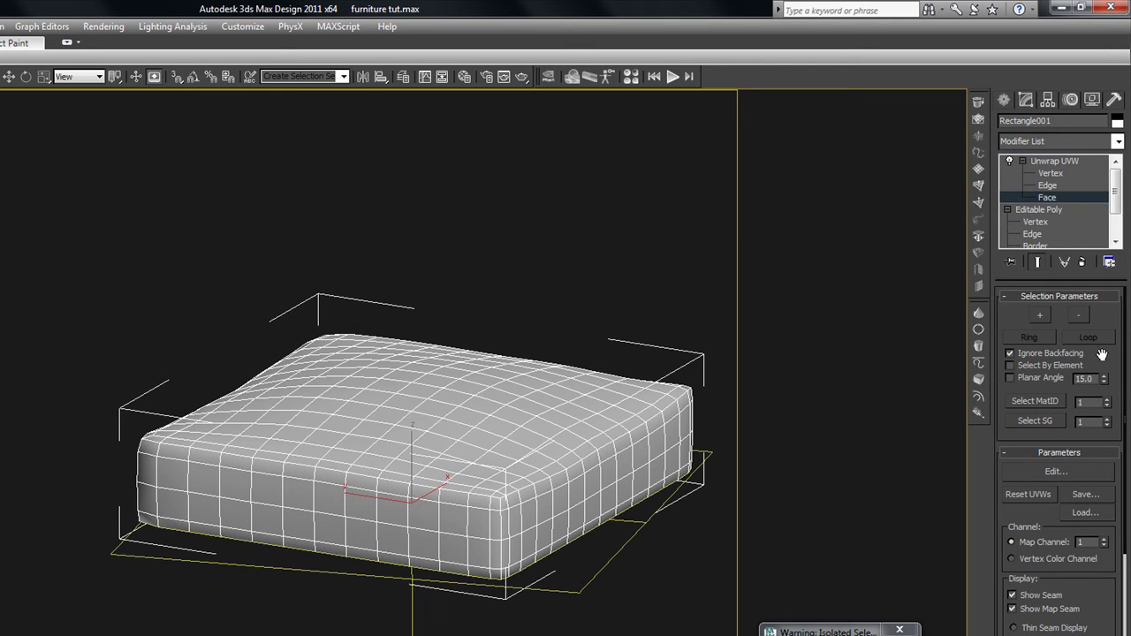
pyautogui.click(1104, 399)
pyautogui.click(1039, 400)
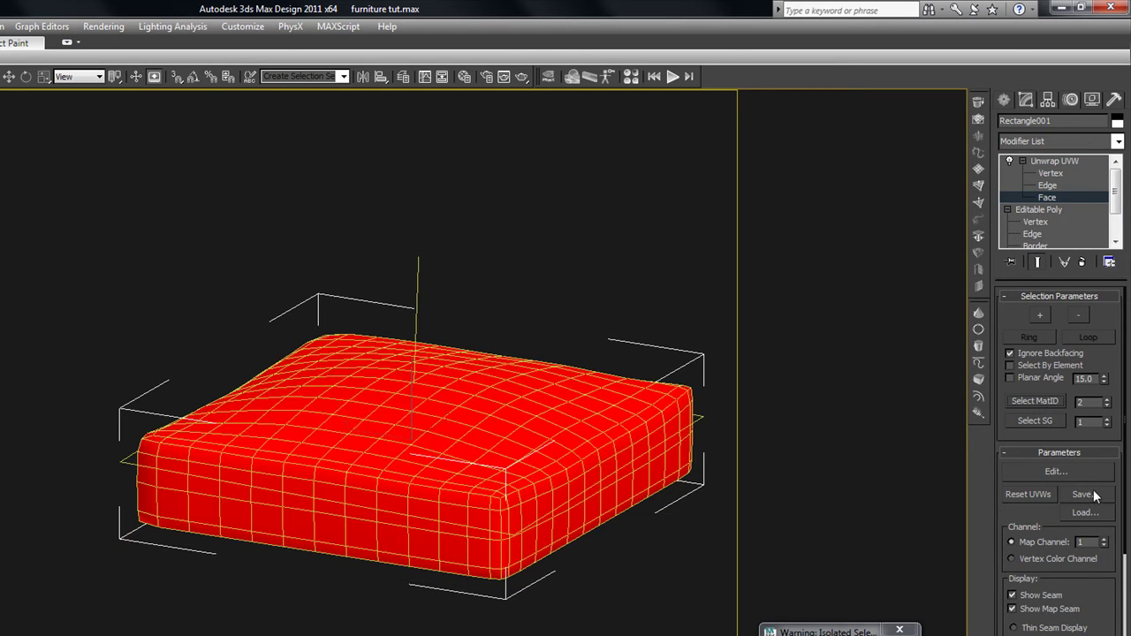
# Apply a Planar projection to the selected faces, briefly testing Box before returning to Planar
pyautogui.scroll(-5, 1091, 482)
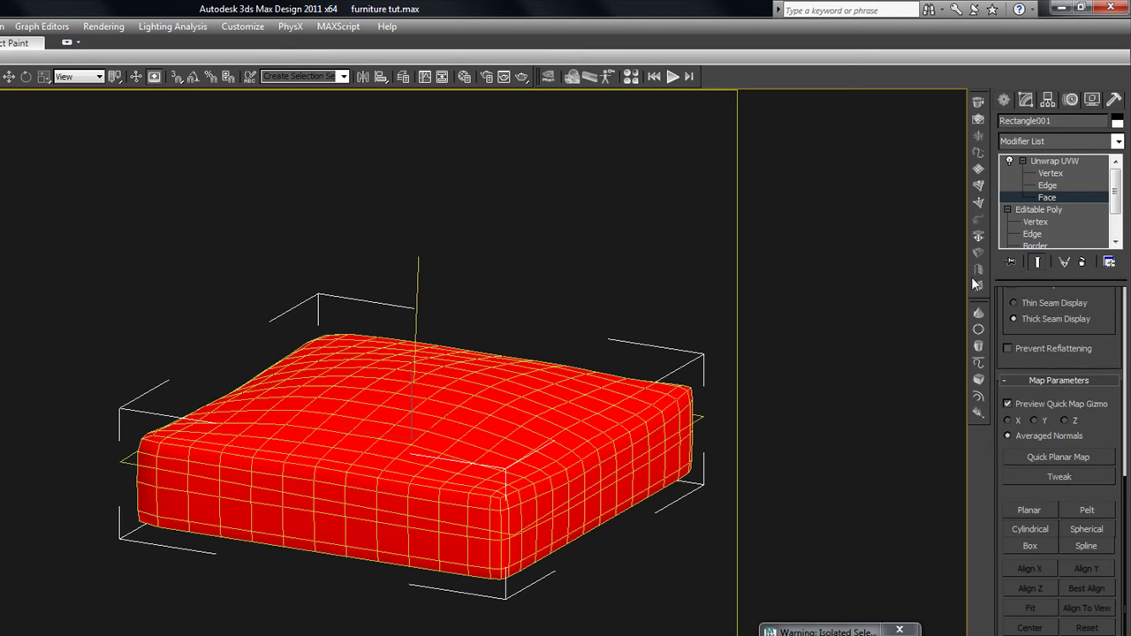
pyautogui.click(1033, 509)
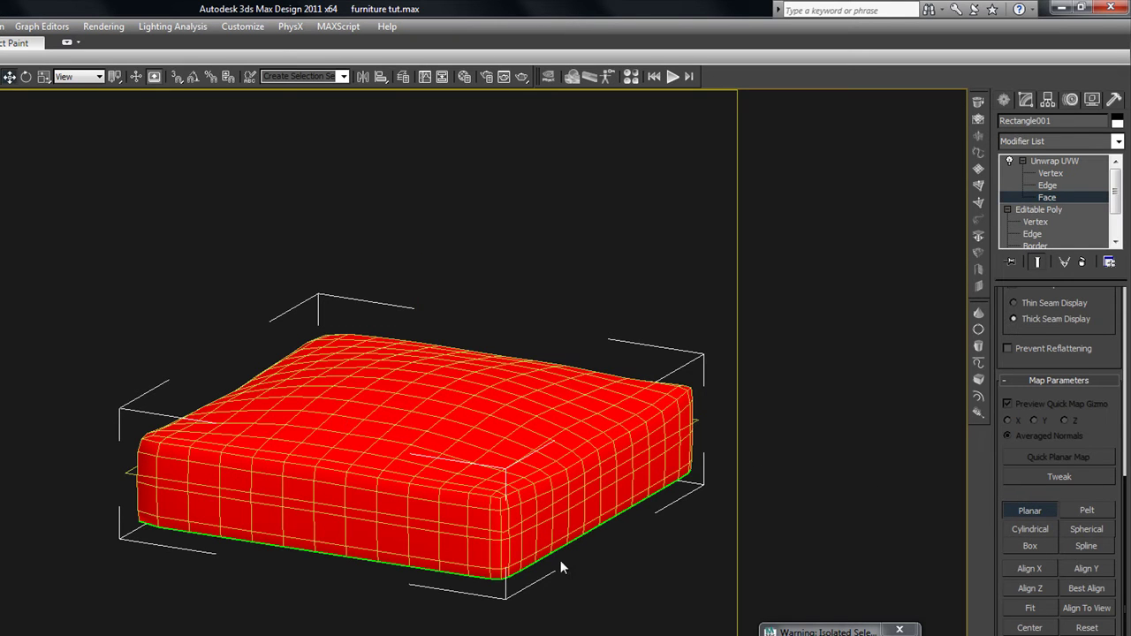
pyautogui.keyDown('alt'); pyautogui.moveTo(565, 561); pyautogui.dragTo(654, 530, button='middle'); pyautogui.keyUp('alt')
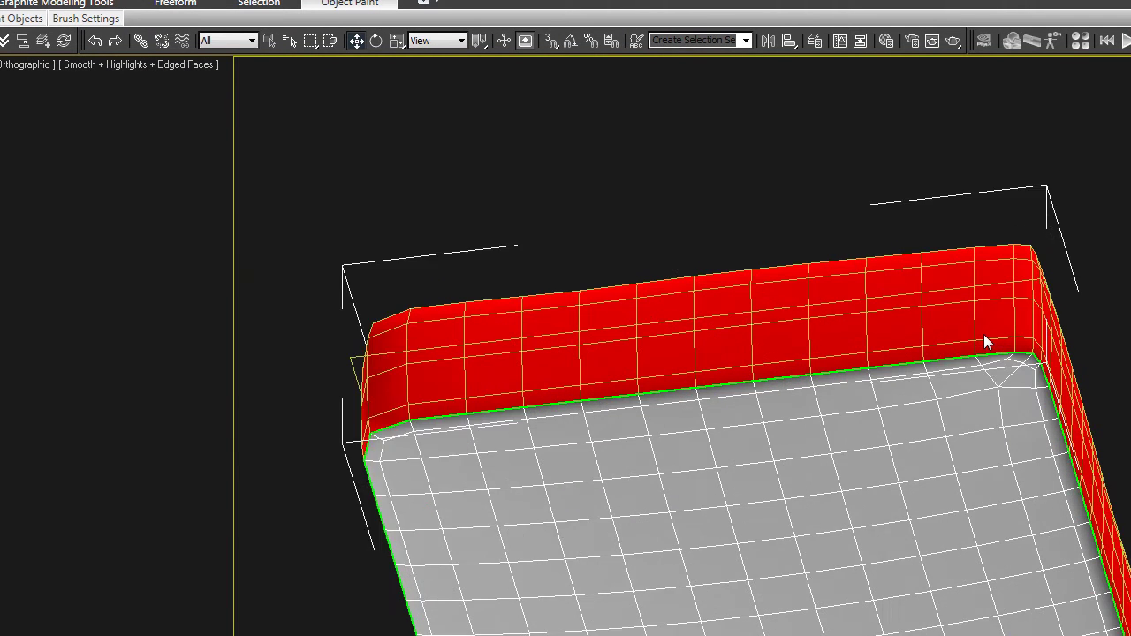
pyautogui.scroll(2, 986, 341)
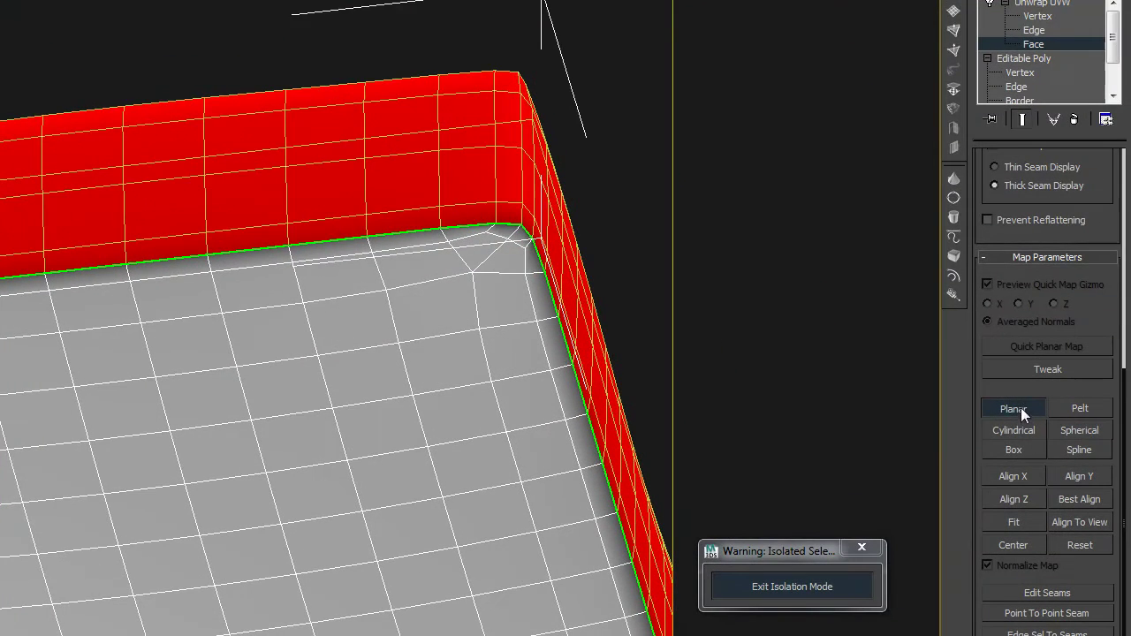
pyautogui.click(1016, 409)
pyautogui.moveTo(1086, 325); pyautogui.dragTo(1092, 462)
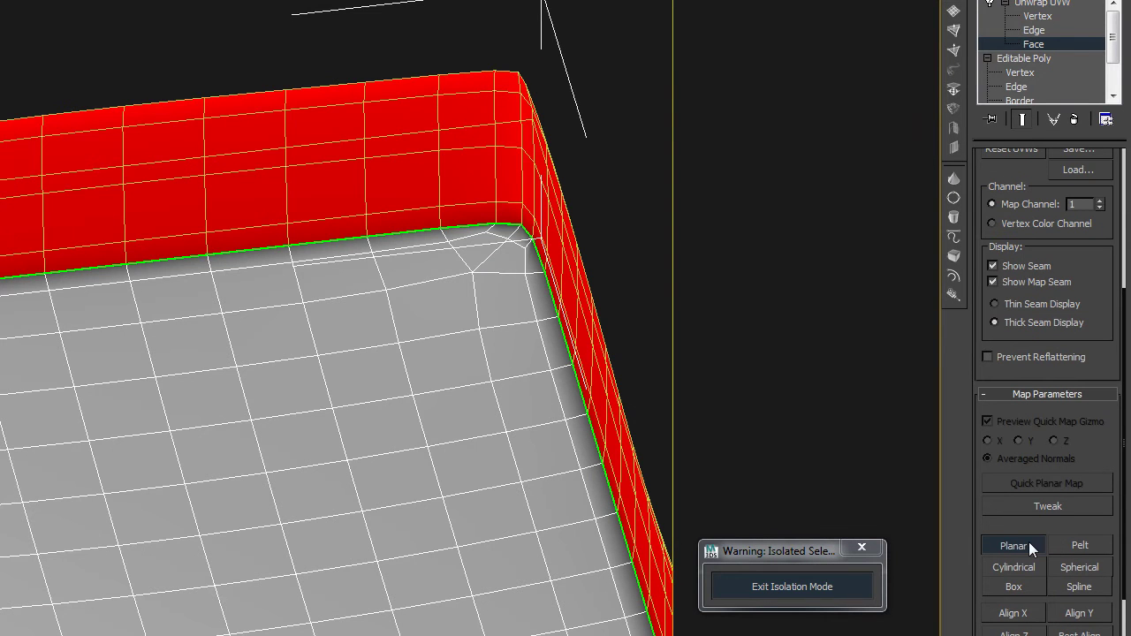
pyautogui.click(1025, 580)
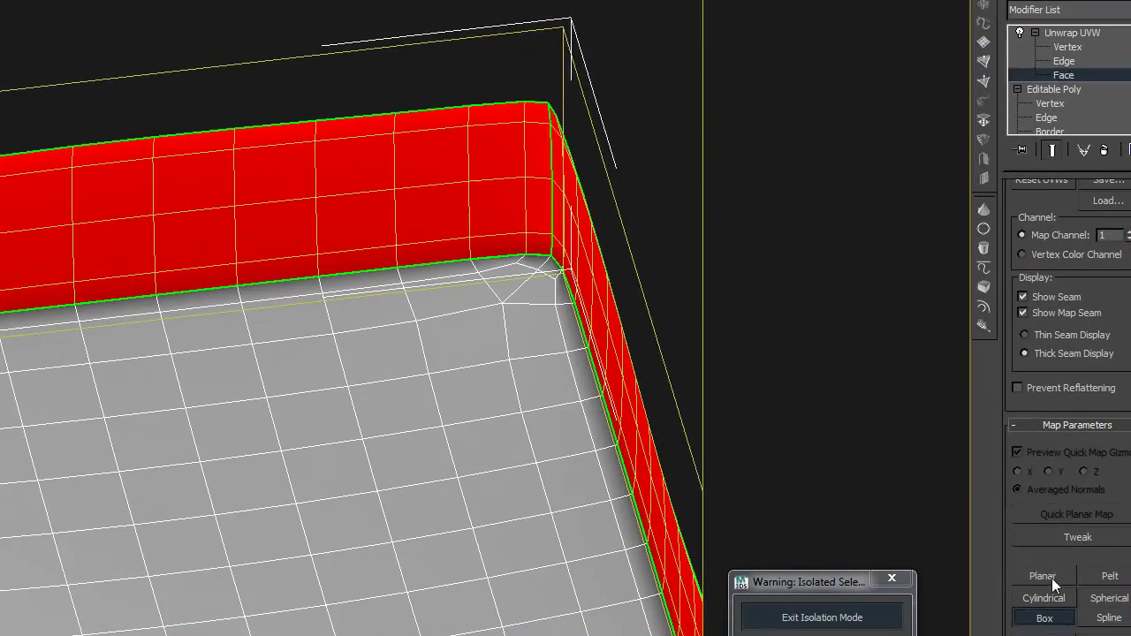
pyautogui.click(1052, 487)
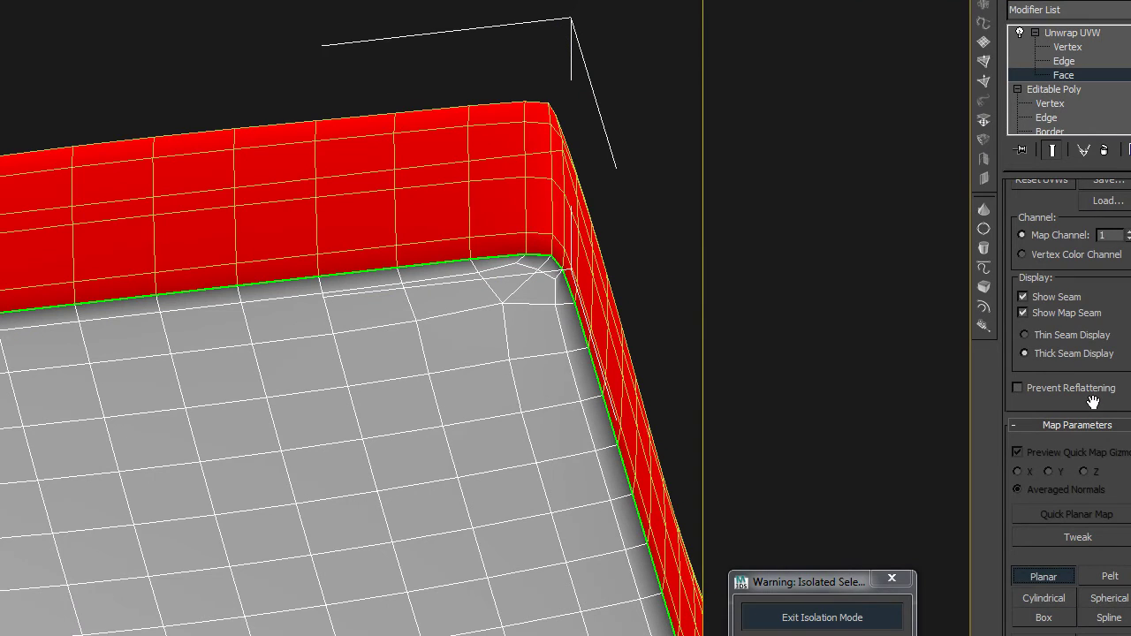
pyautogui.scroll(4, 1093, 402)
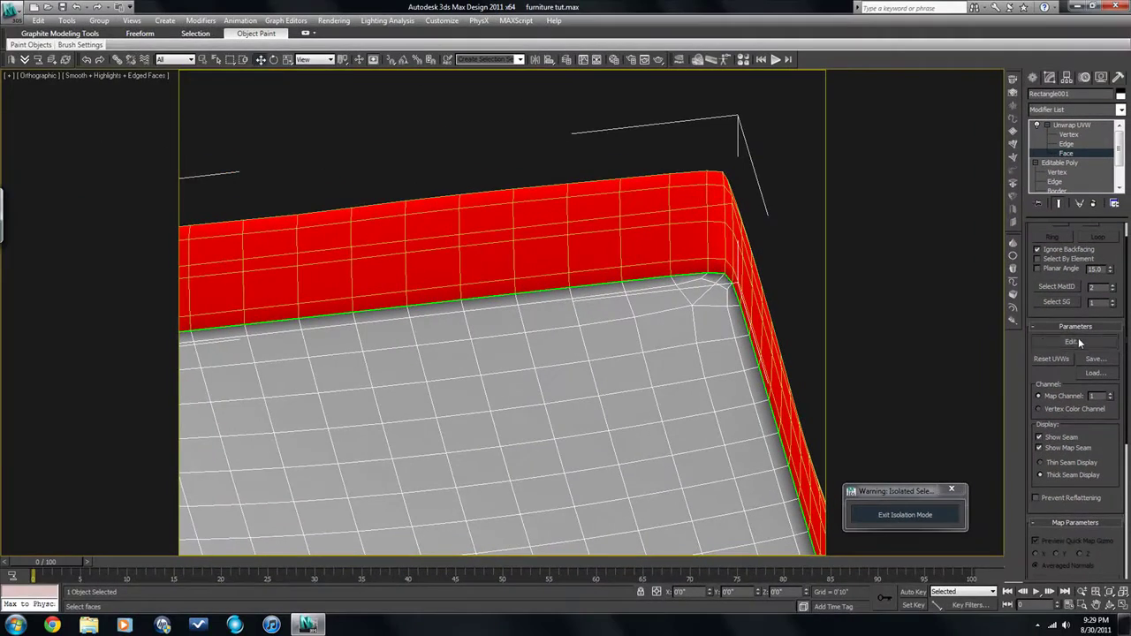
# Open Edit UVWs, lock the selection, and drag the material ID 2 UV island to the right
pyautogui.click(1071, 341)
pyautogui.scroll(-2, 237, 237)
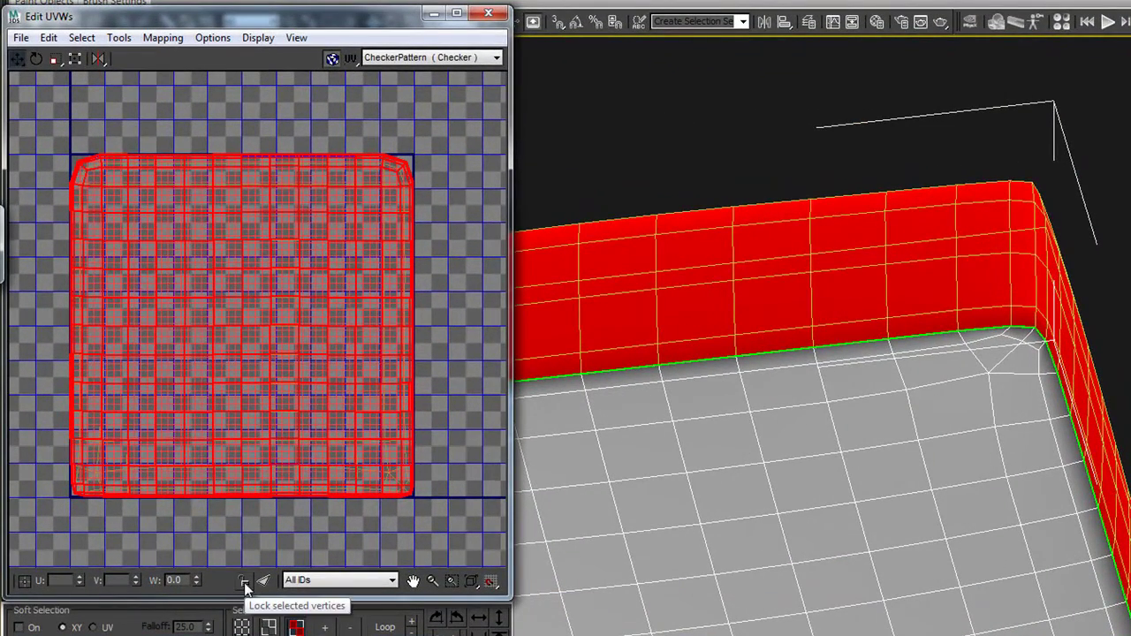
pyautogui.click(245, 583)
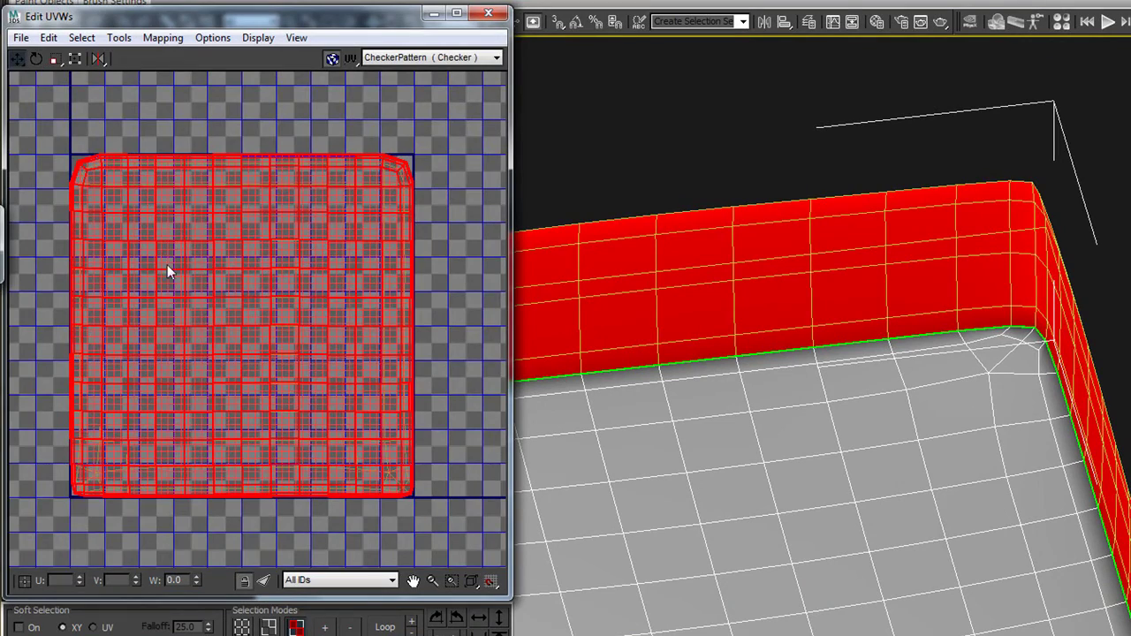
pyautogui.scroll(-6, 169, 320)
pyautogui.moveTo(191, 341); pyautogui.dragTo(290, 339)
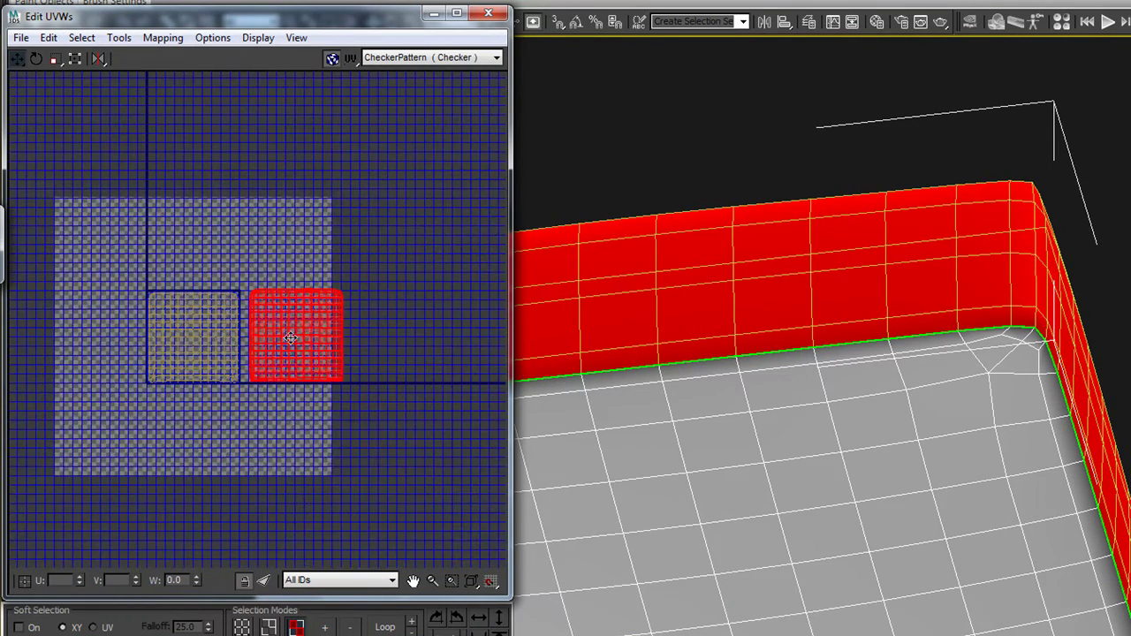
pyautogui.scroll(5, 239, 362)
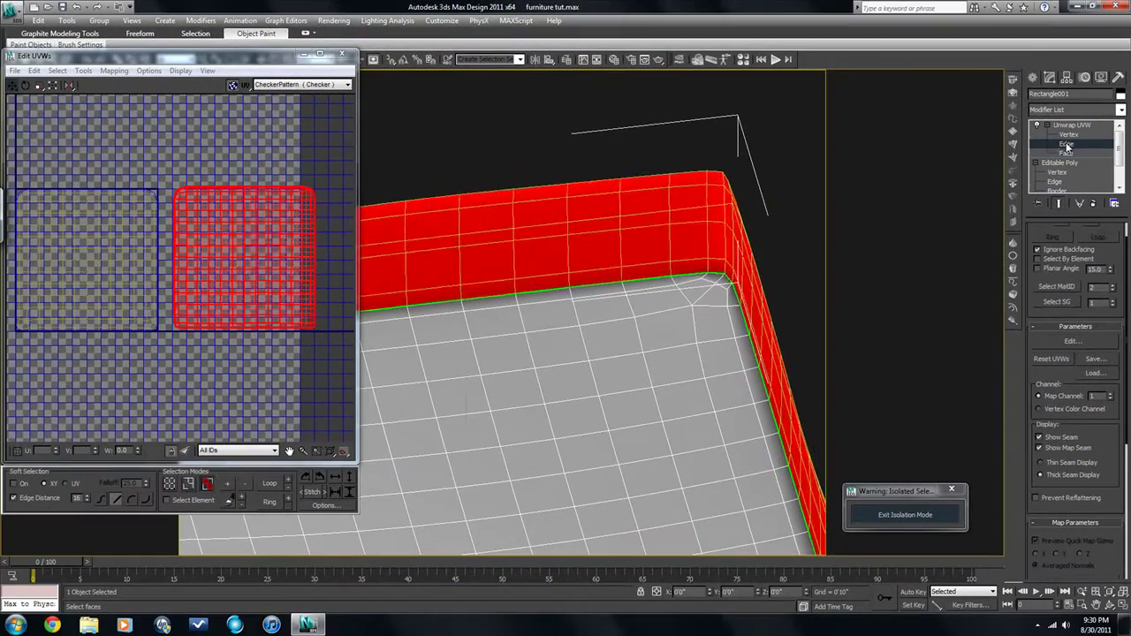
# Switch Unwrap UVW to Edge level and pick the vertical edge segments at the front-left corner
pyautogui.click(1106, 169)
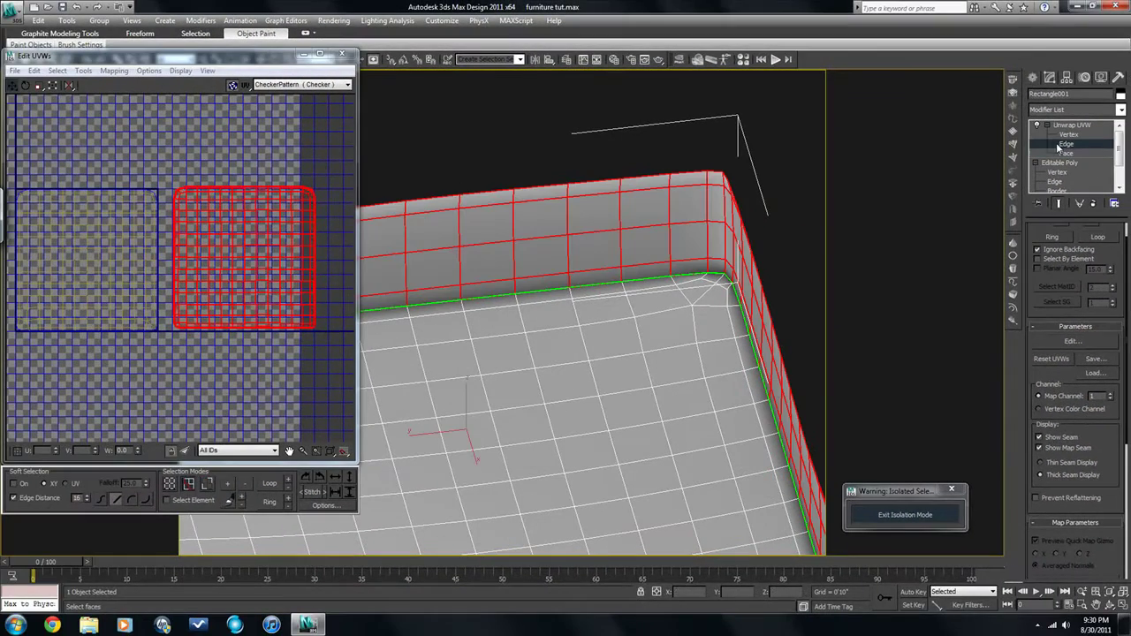
pyautogui.click(723, 267)
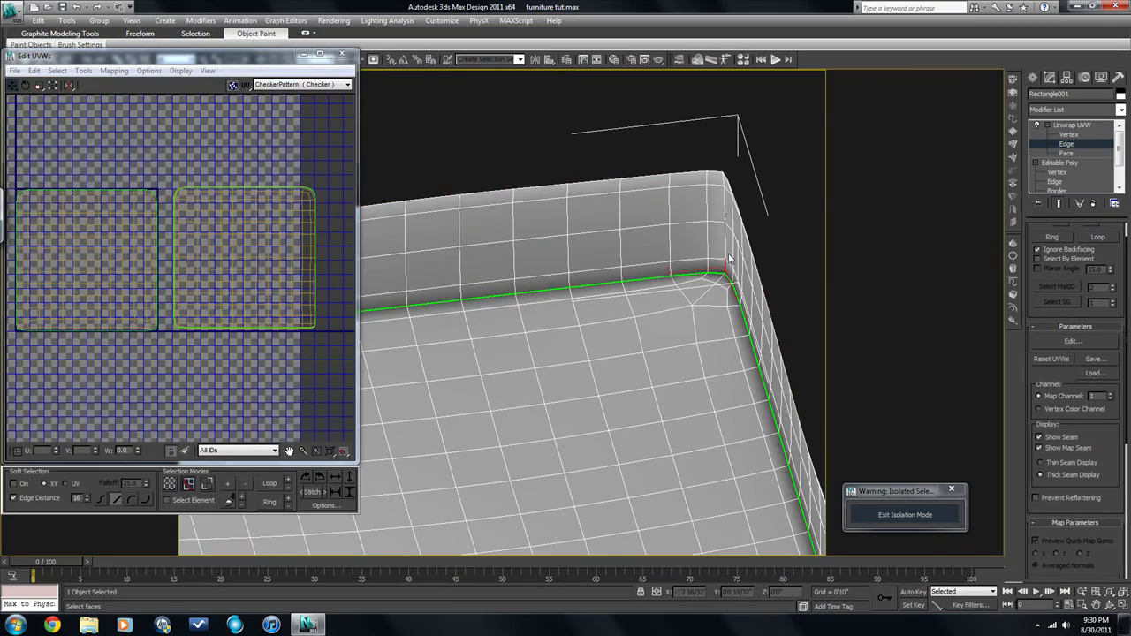
pyautogui.click(724, 243)
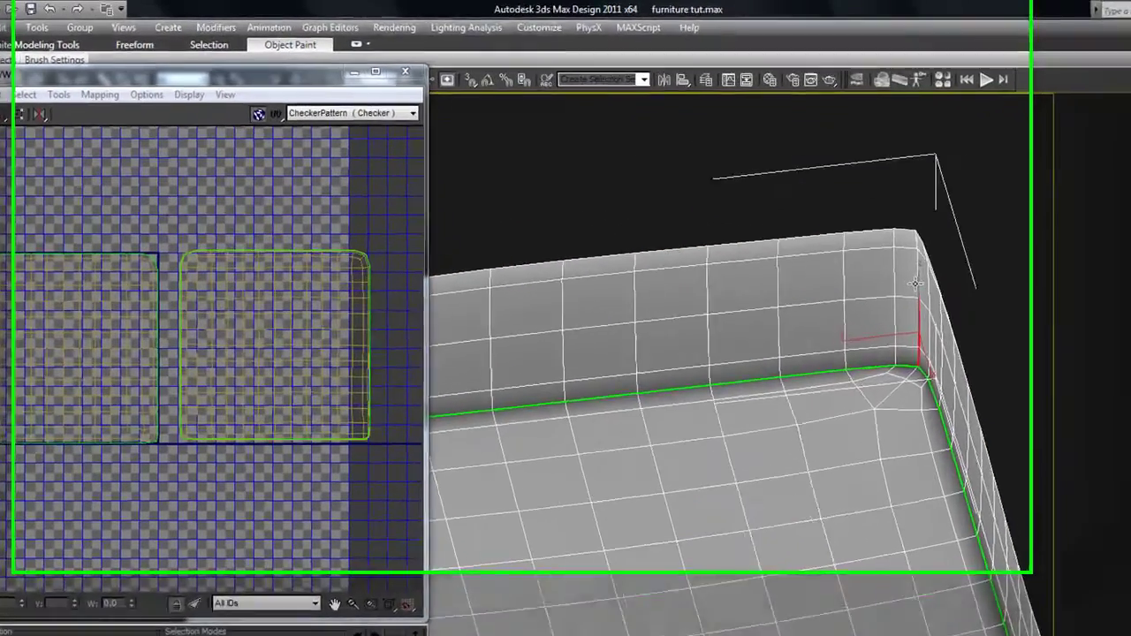
pyautogui.scroll(-4, 1053, 371)
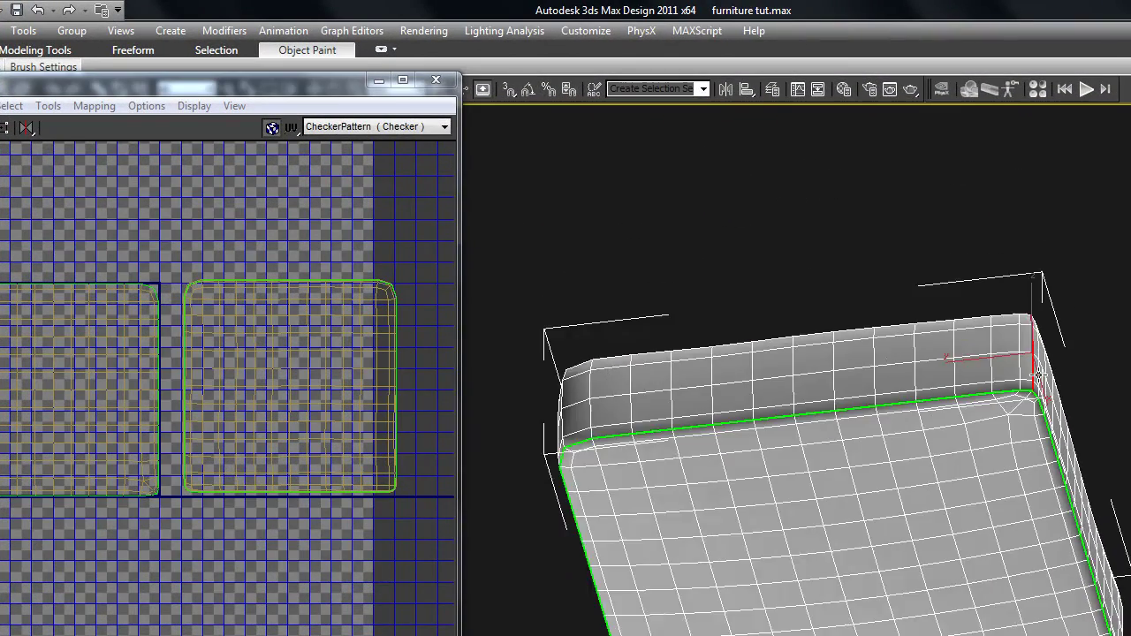
pyautogui.scroll(-3, 1071, 503)
pyautogui.keyDown('alt'); pyautogui.moveTo(1092, 514); pyautogui.dragTo(1055, 492, button='middle'); pyautogui.keyUp('alt')
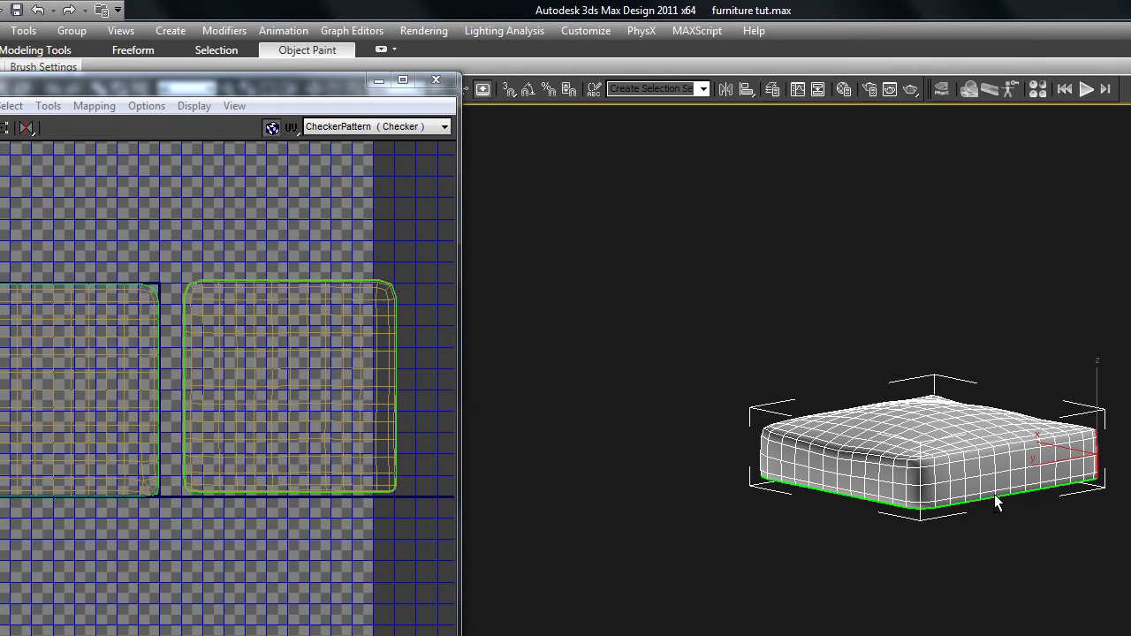
pyautogui.scroll(4, 919, 508)
pyautogui.scroll(3, 918, 509)
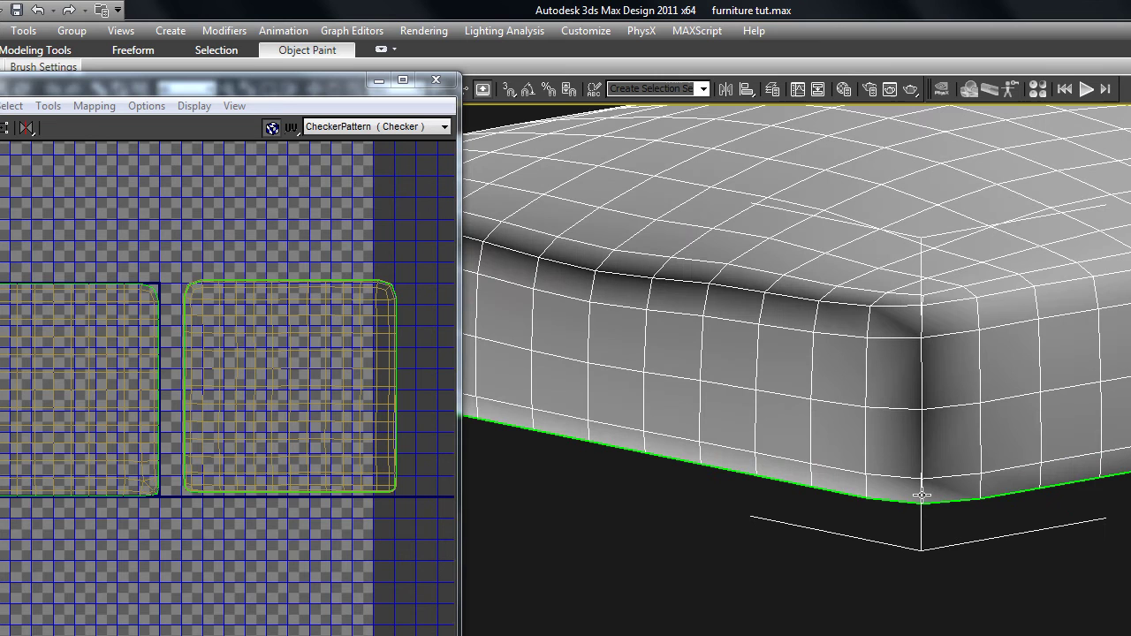
pyautogui.click(921, 455)
pyautogui.keyDown('ctrl'); pyautogui.click(919, 364); pyautogui.keyUp('ctrl')
pyautogui.scroll(-6, 894, 369)
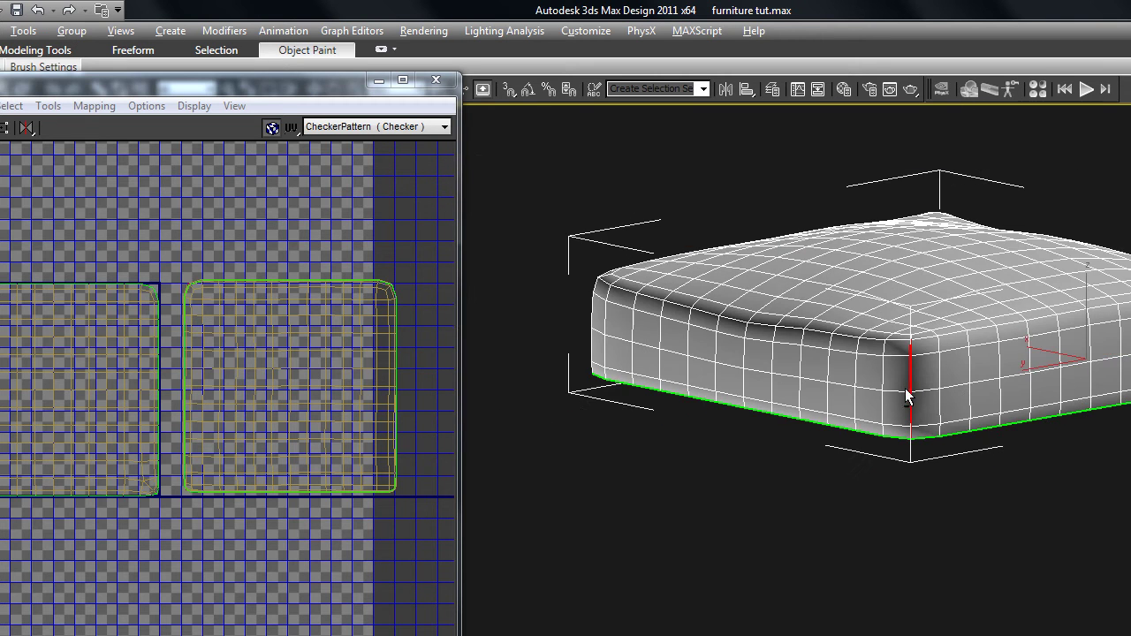
# Use Loop to select the full vertical edge loop down the cushion's front-left rounded corner
pyautogui.click(1077, 423)
pyautogui.scroll(2, 1087, 422)
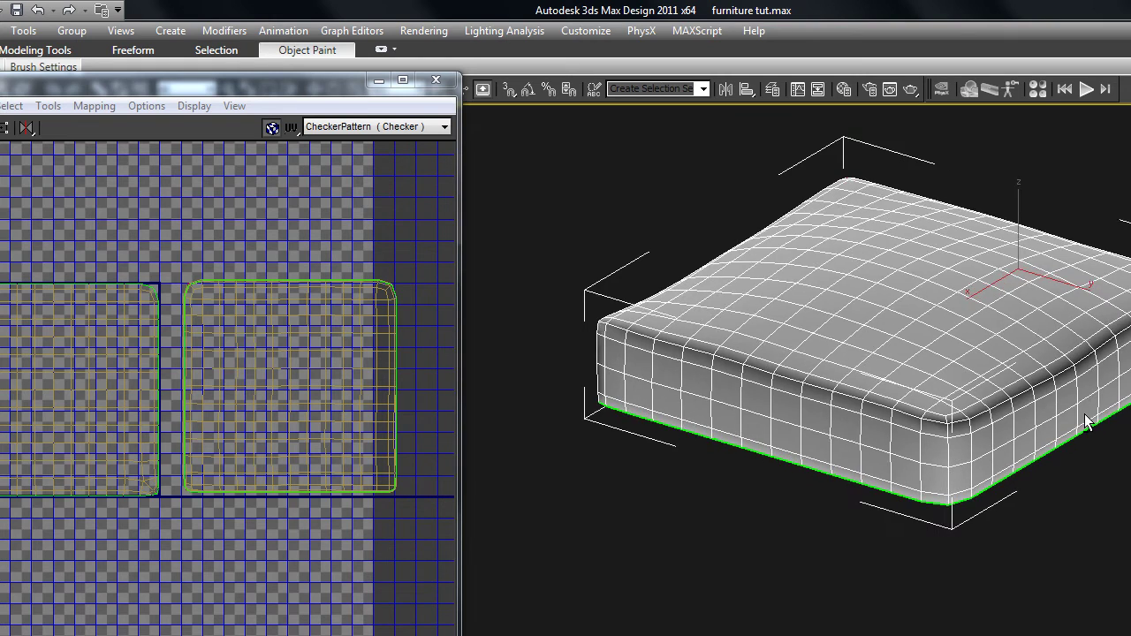
pyautogui.scroll(3, 945, 505)
pyautogui.scroll(5, 941, 501)
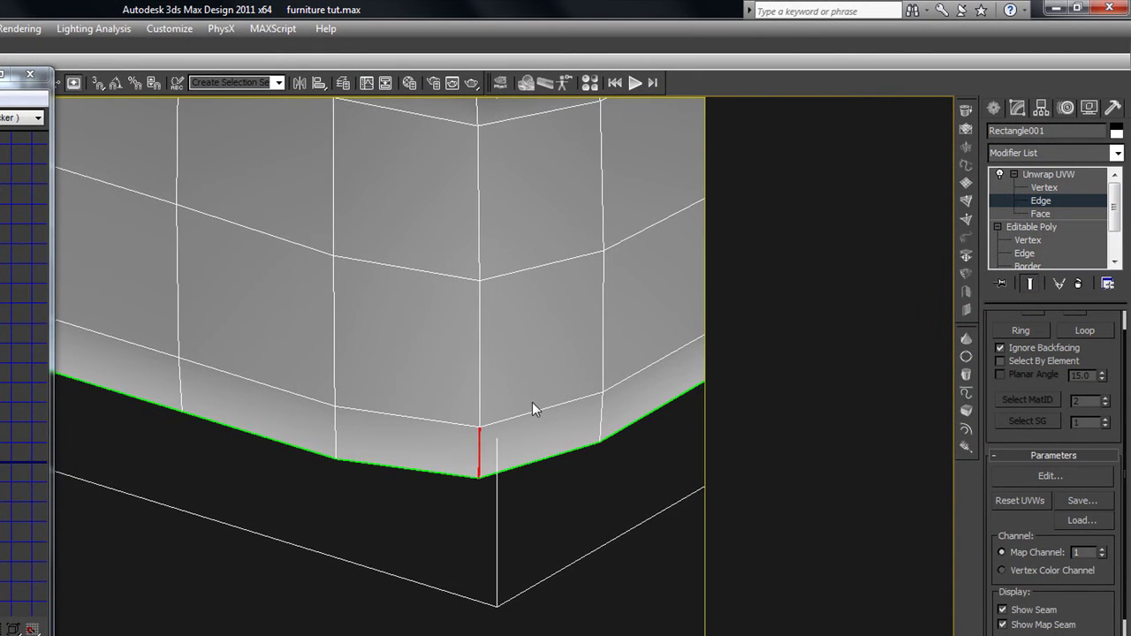
pyautogui.scroll(-8, 532, 406)
pyautogui.moveTo(538, 394); pyautogui.dragTo(451, 441, button='middle')
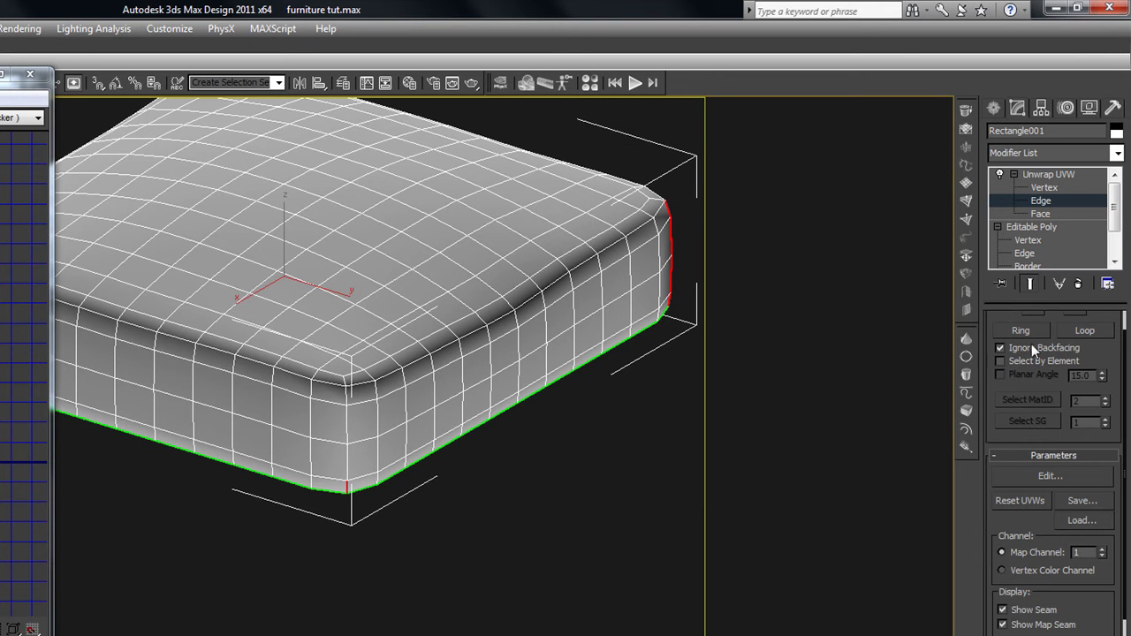
pyautogui.click(1083, 331)
pyautogui.scroll(3, 454, 379)
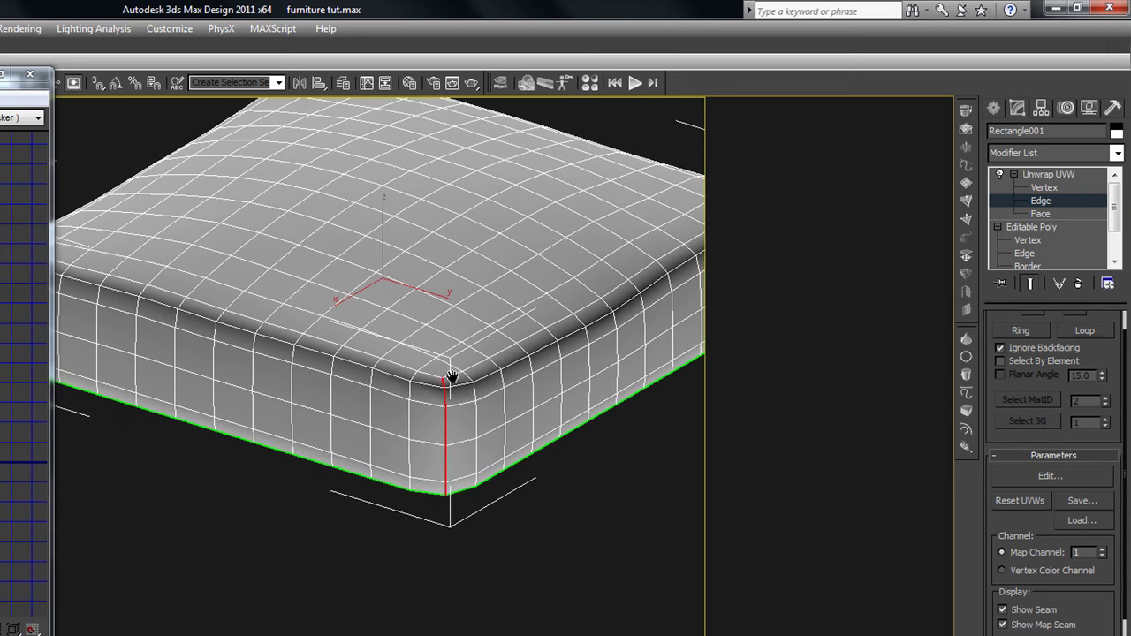
pyautogui.scroll(3, 402, 371)
pyautogui.scroll(-5, 381, 376)
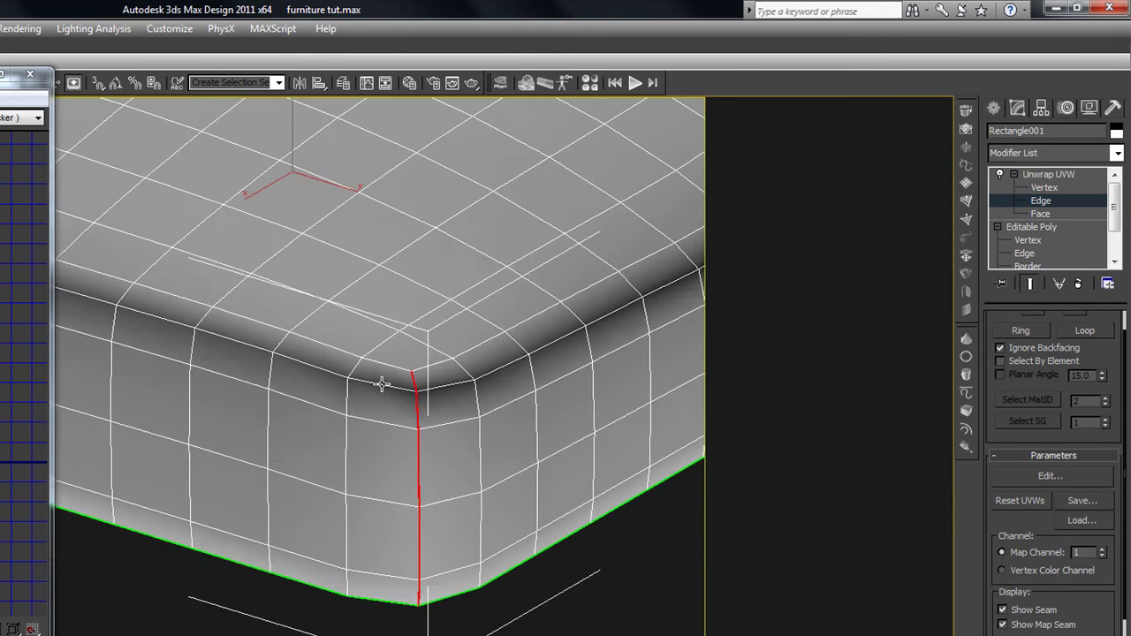
pyautogui.keyDown('alt'); pyautogui.moveTo(384, 384); pyautogui.dragTo(625, 402, button='middle'); pyautogui.keyUp('alt')
pyautogui.scroll(4, 238, 386)
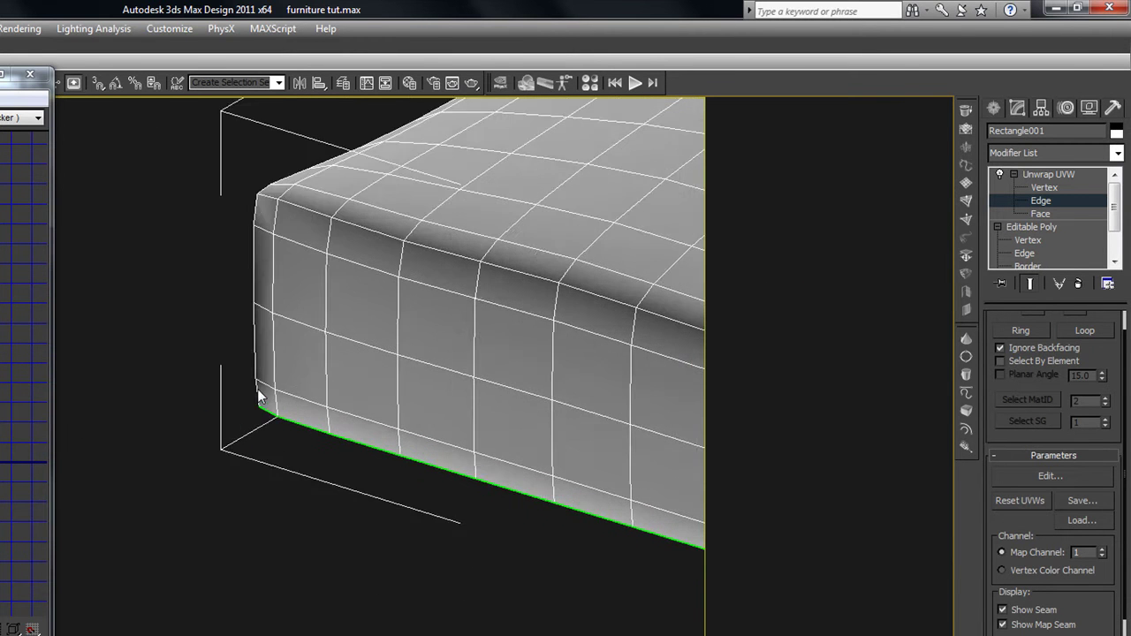
pyautogui.click(1084, 330)
pyautogui.moveTo(413, 508); pyautogui.dragTo(569, 552, button='middle')
pyautogui.scroll(-4, 419, 446)
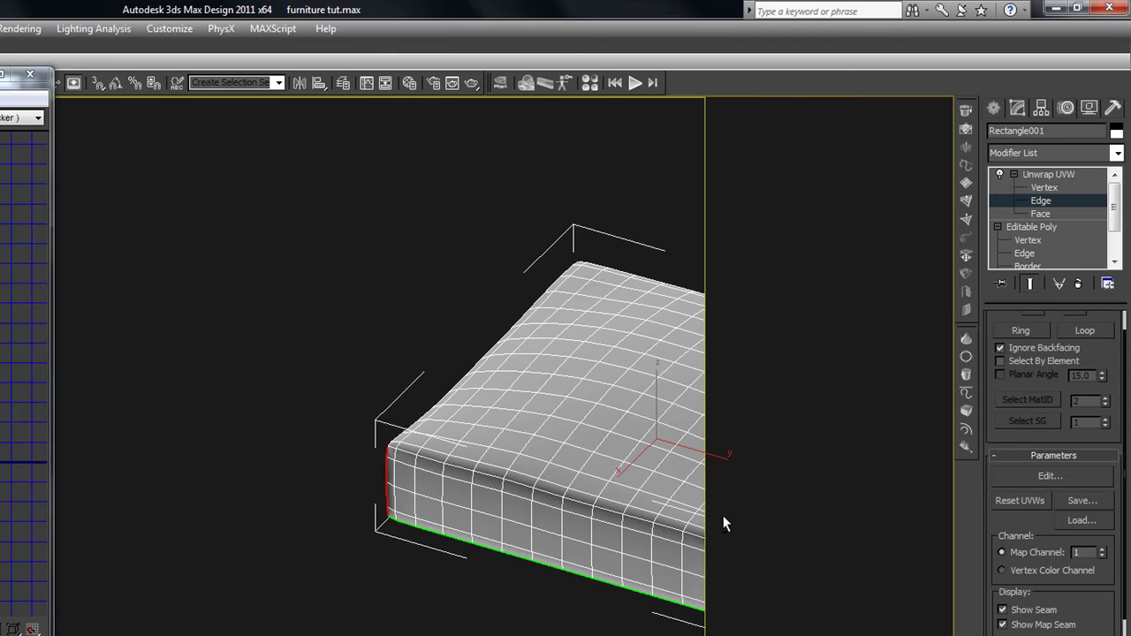
pyautogui.scroll(2, 597, 495)
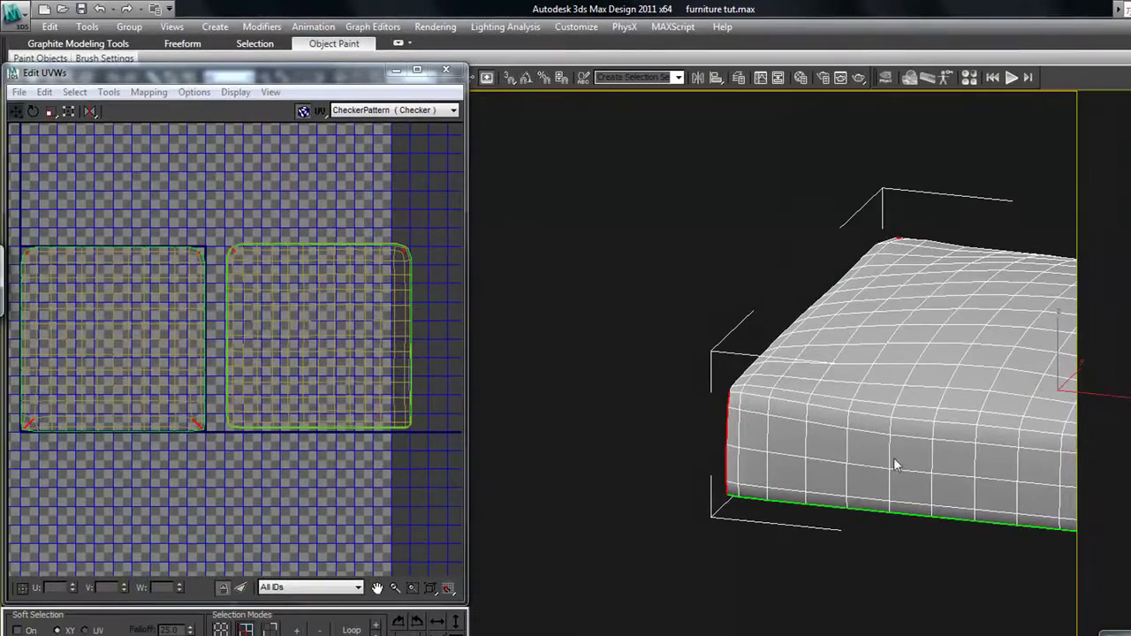
# Frame both UV shells in Edit UVWs and break the UVs along the selected corner edges
pyautogui.keyDown('alt'); pyautogui.moveTo(894, 465); pyautogui.dragTo(979, 466, button='middle'); pyautogui.keyUp('alt')
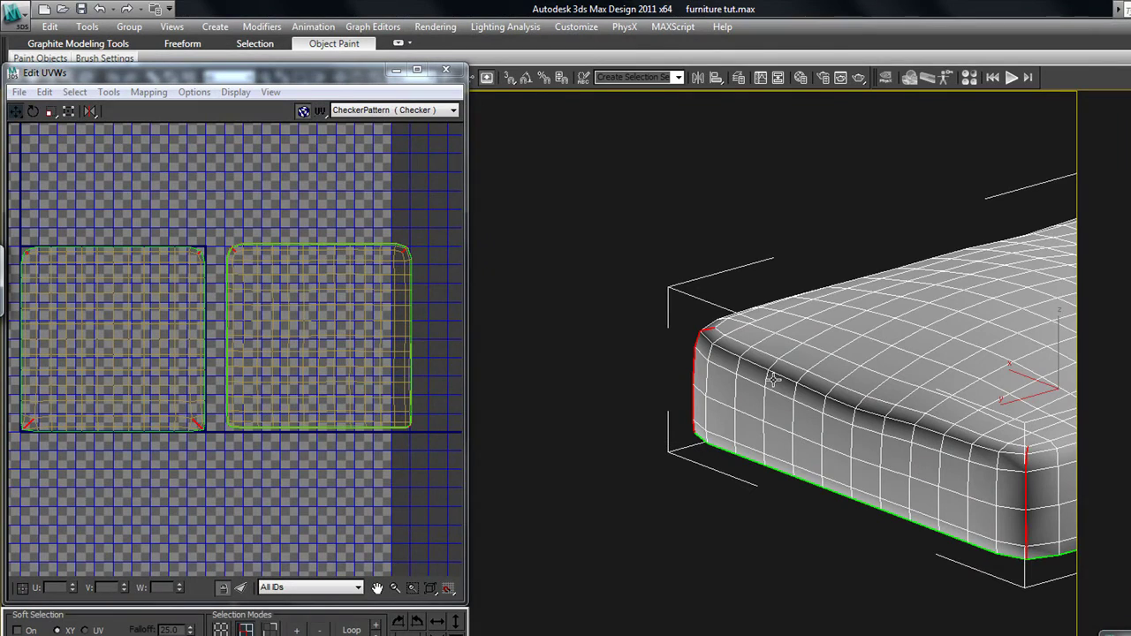
pyautogui.moveTo(229, 361); pyautogui.dragTo(366, 381, button='middle')
pyautogui.scroll(3, 303, 292)
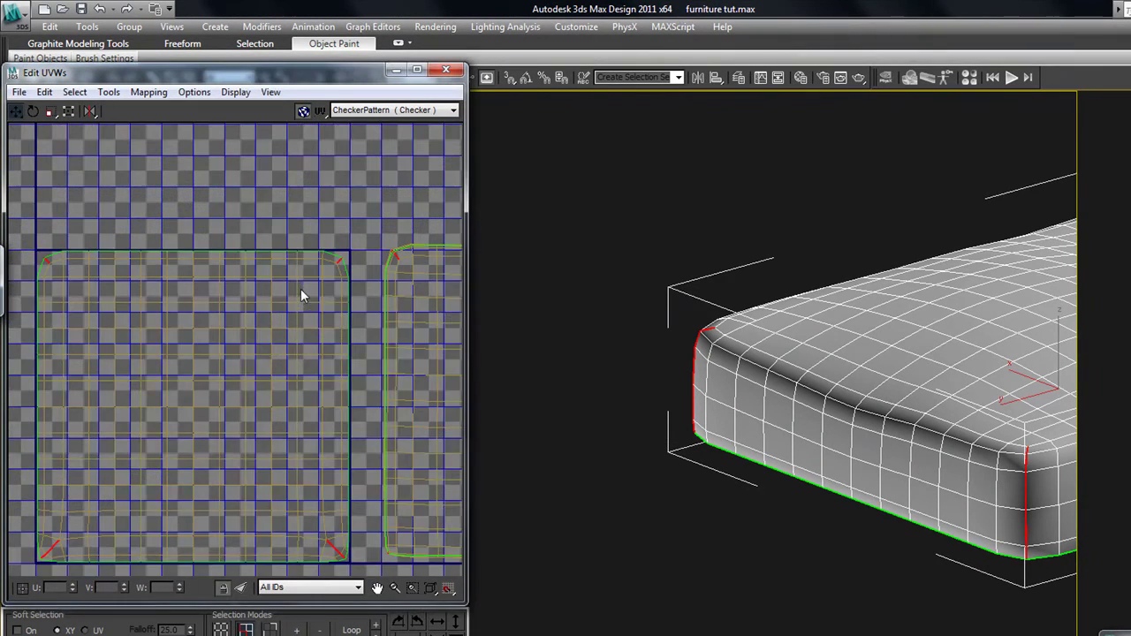
pyautogui.moveTo(395, 287); pyautogui.dragTo(279, 228, button='middle')
pyautogui.scroll(3, 265, 219)
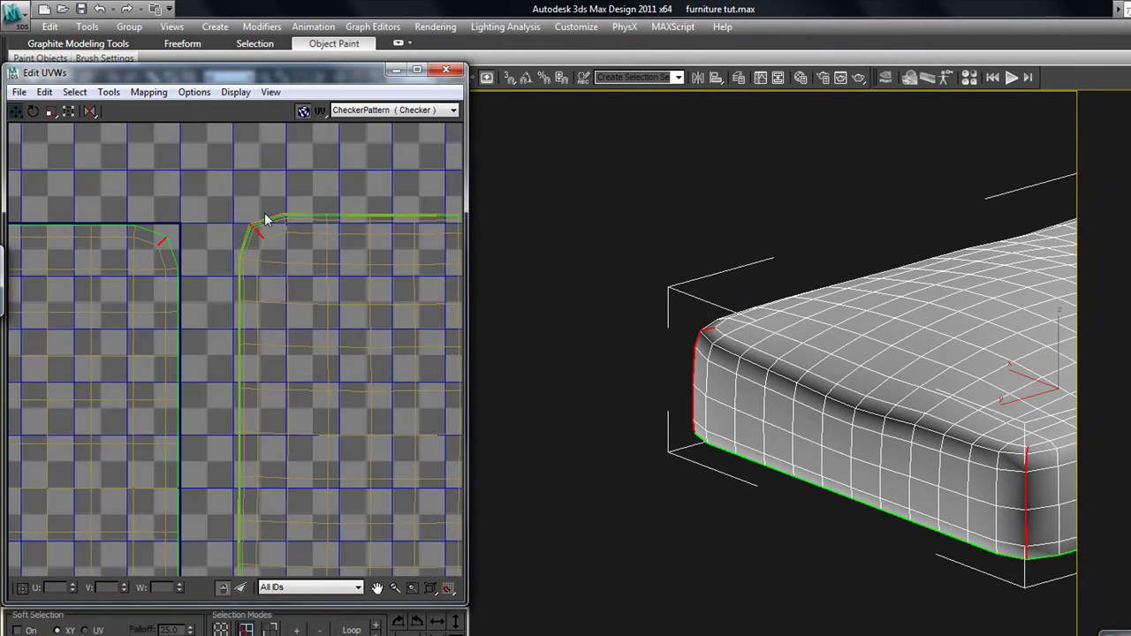
pyautogui.scroll(2, 256, 223)
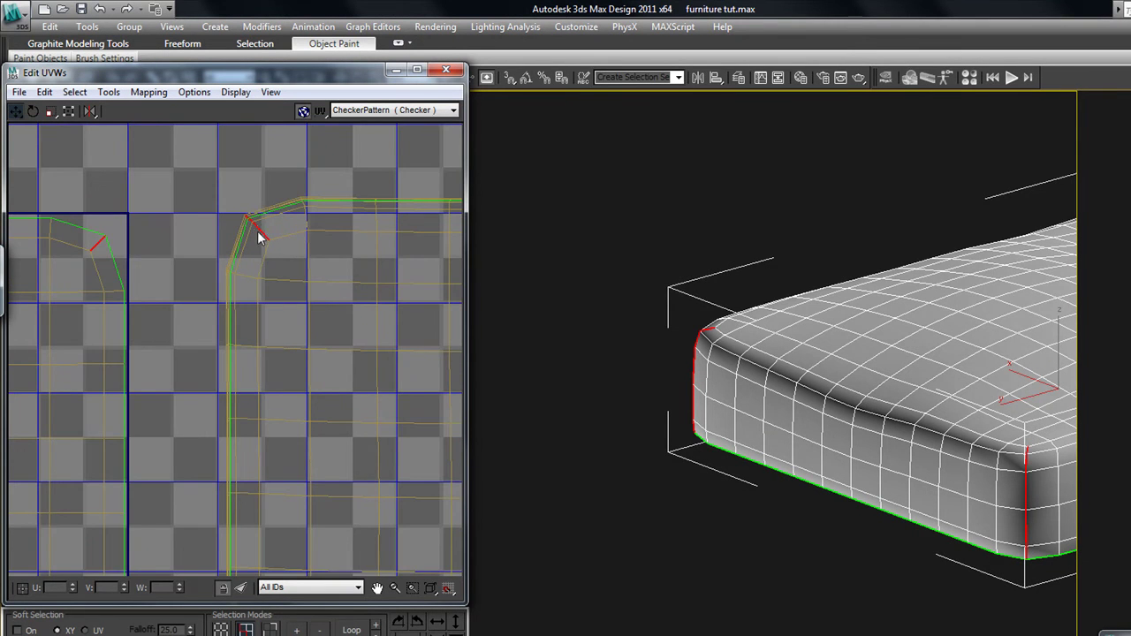
pyautogui.scroll(-5, 265, 270)
pyautogui.moveTo(328, 336); pyautogui.dragTo(175, 314, button='middle')
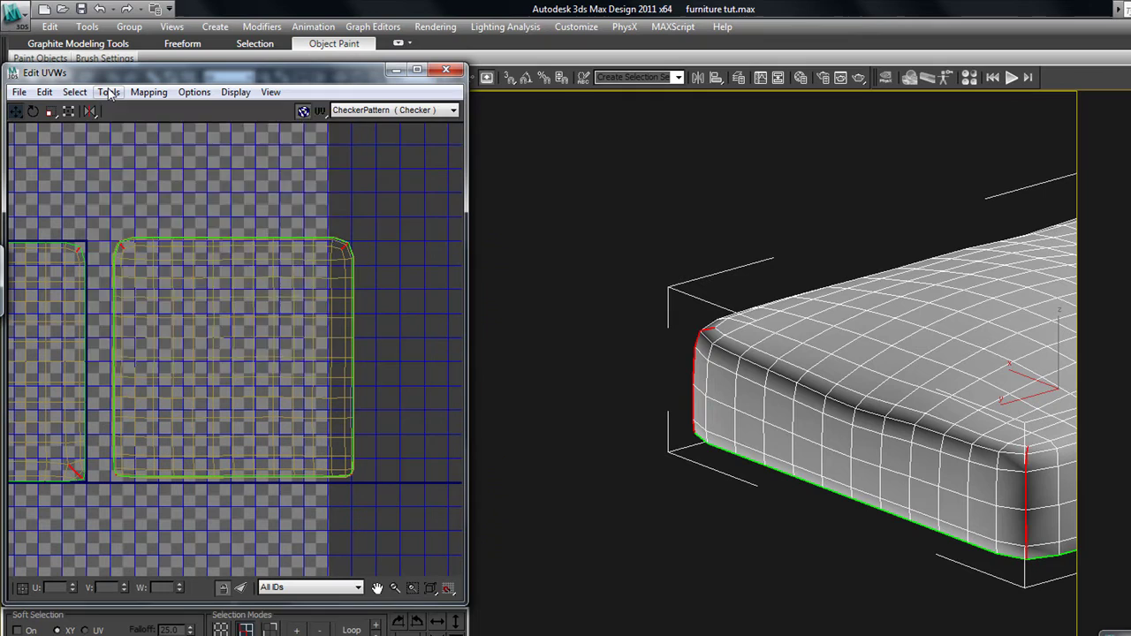
pyautogui.click(109, 92)
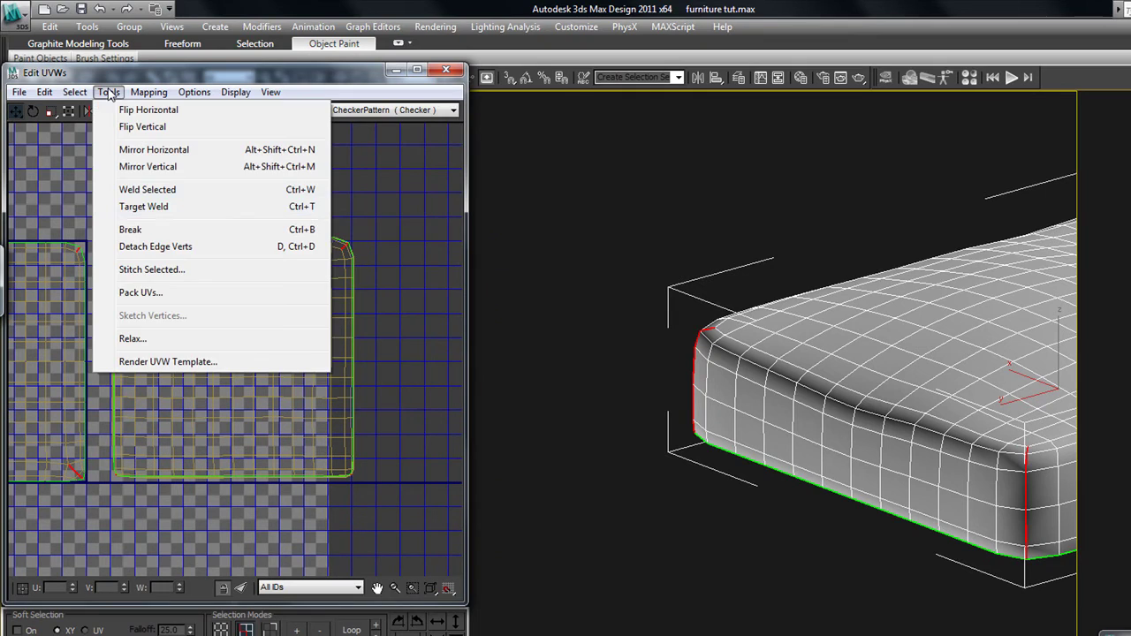
pyautogui.click(147, 230)
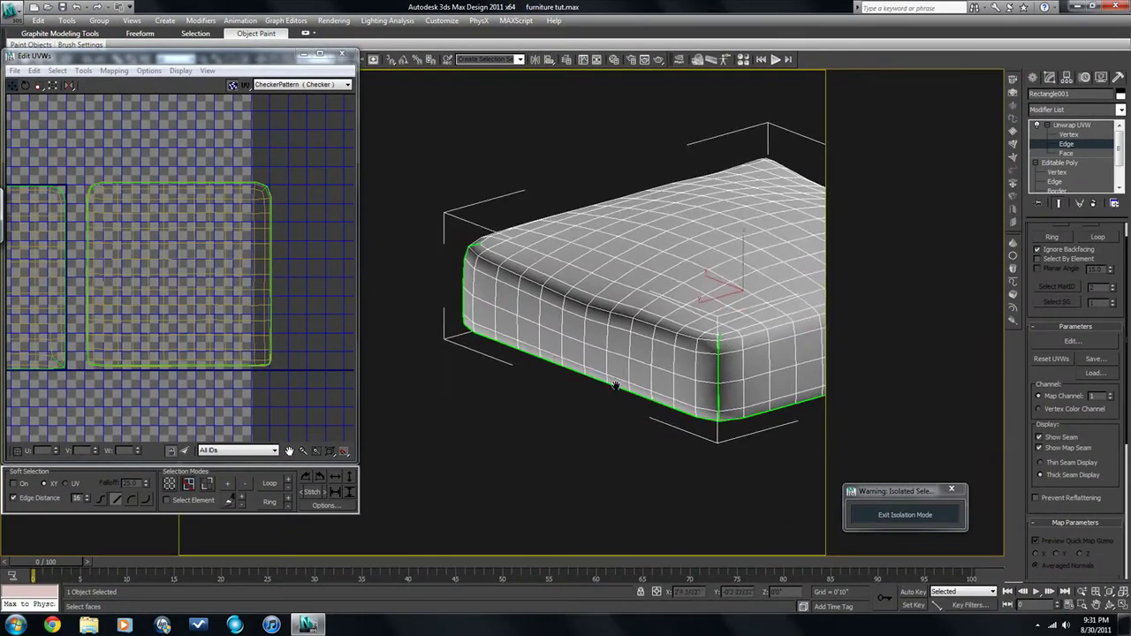
# Reframe the cushion and switch Unwrap UVW to Face level to select all its faces
pyautogui.scroll(-2, 636, 388)
pyautogui.scroll(6, 563, 392)
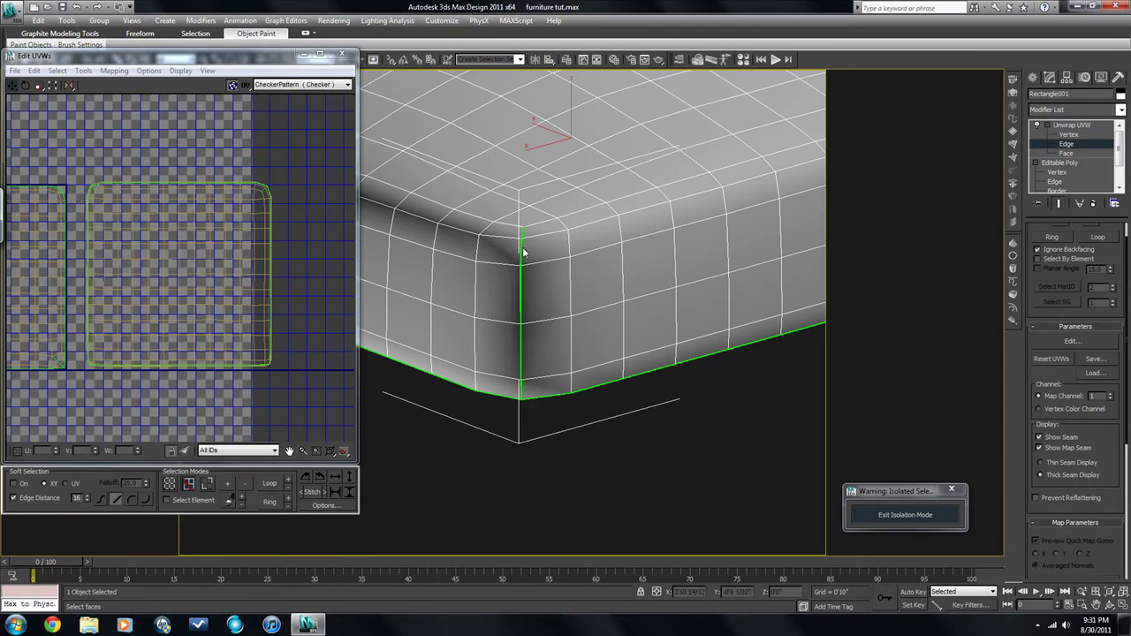
pyautogui.scroll(-5, 521, 380)
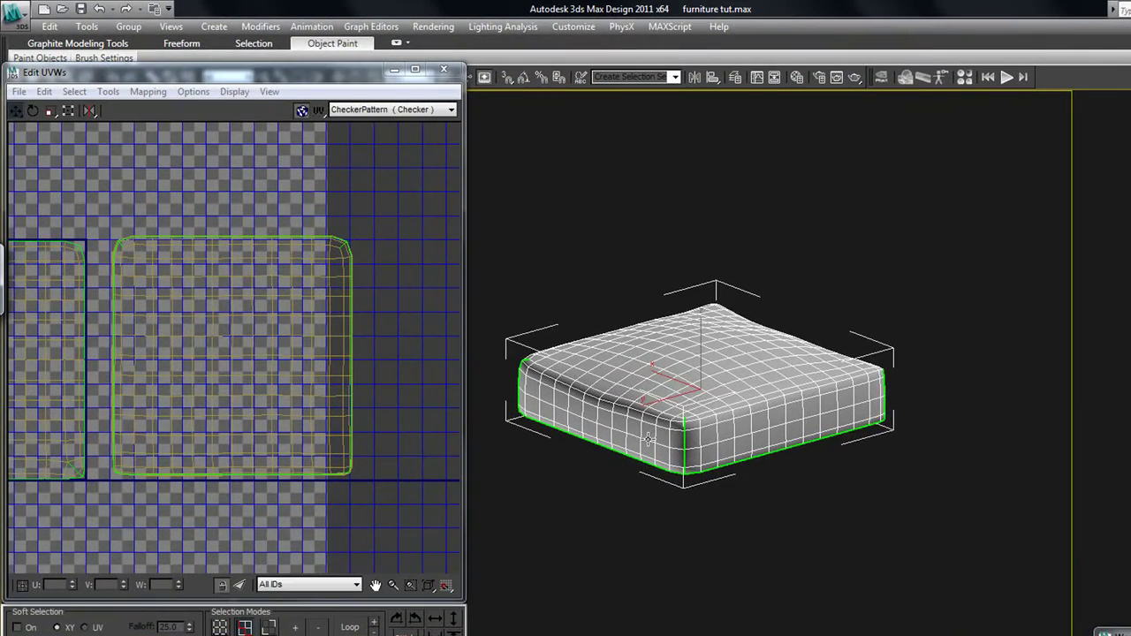
pyautogui.scroll(2, 648, 439)
pyautogui.moveTo(648, 440); pyautogui.dragTo(807, 517, button='middle')
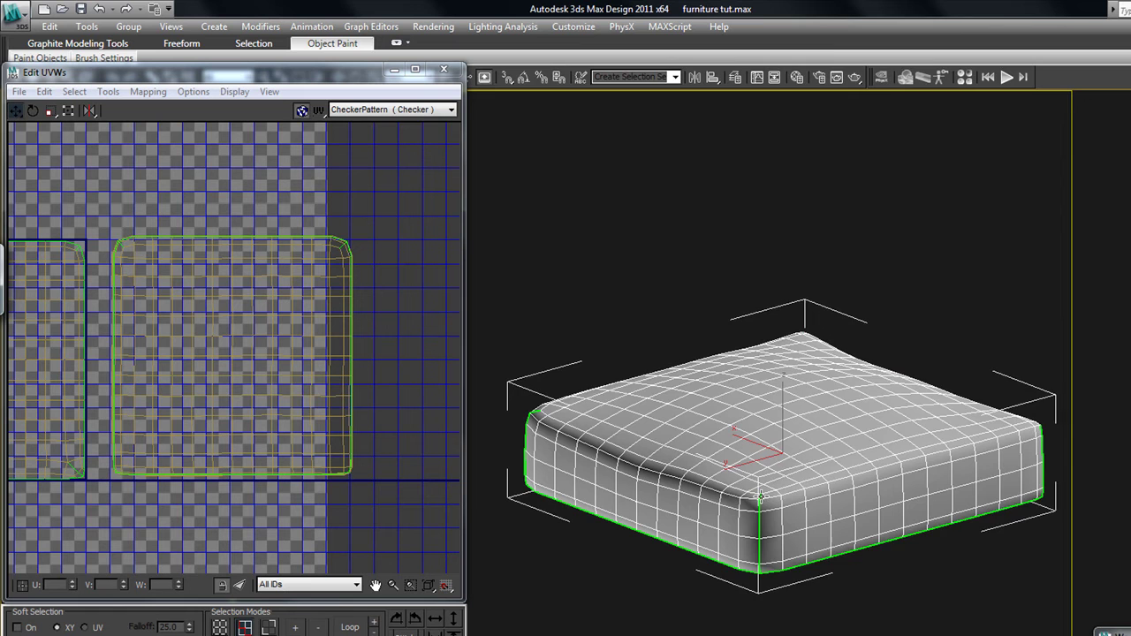
pyautogui.scroll(2, 759, 497)
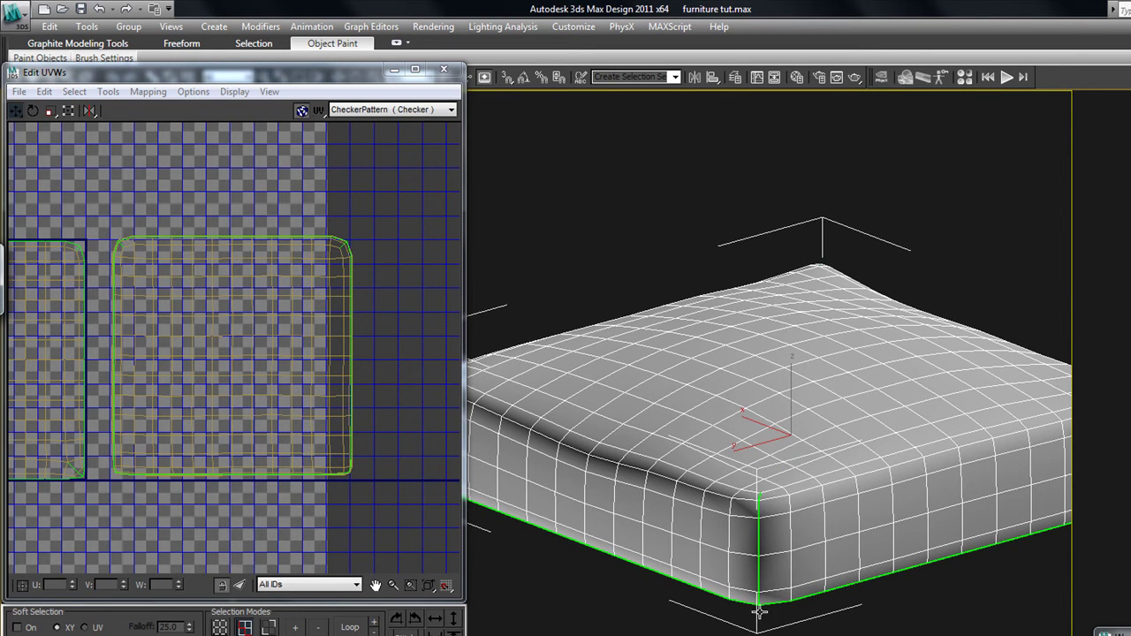
pyautogui.scroll(-3, 940, 505)
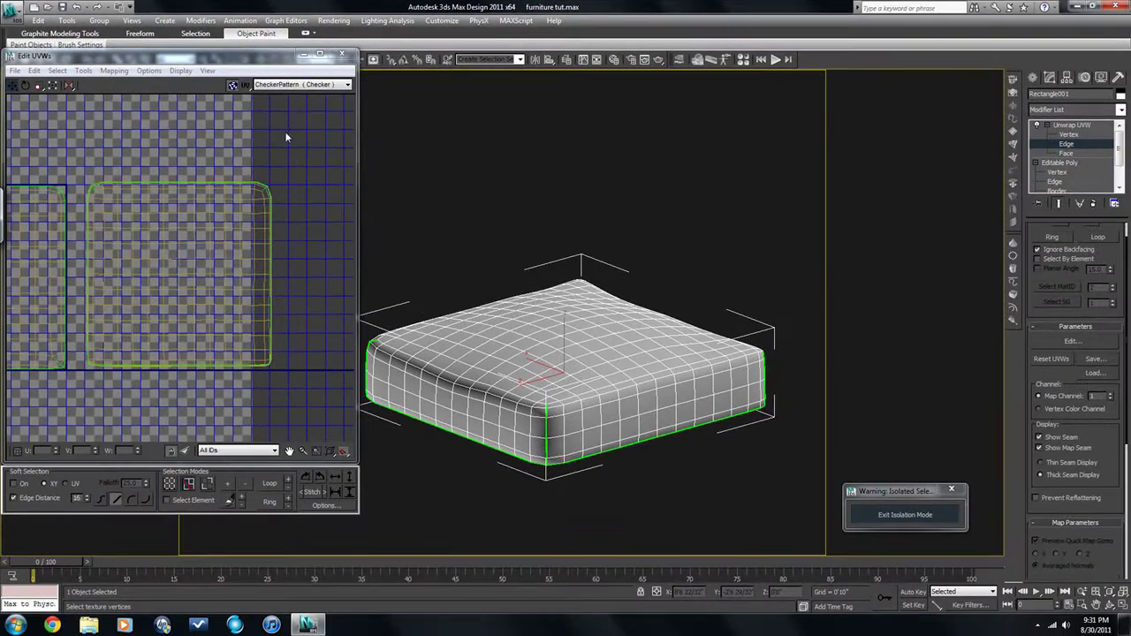
pyautogui.click(1064, 154)
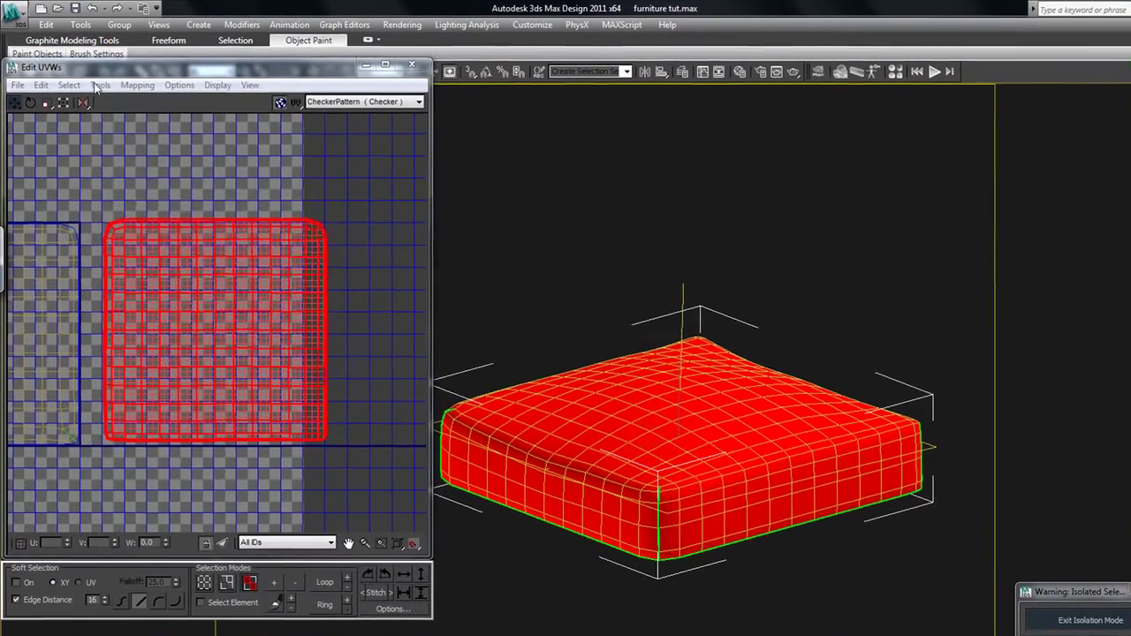
# Relax the cushion UVs by Edge Angles at Amount 1, then reframe the spread shells
pyautogui.click(83, 70)
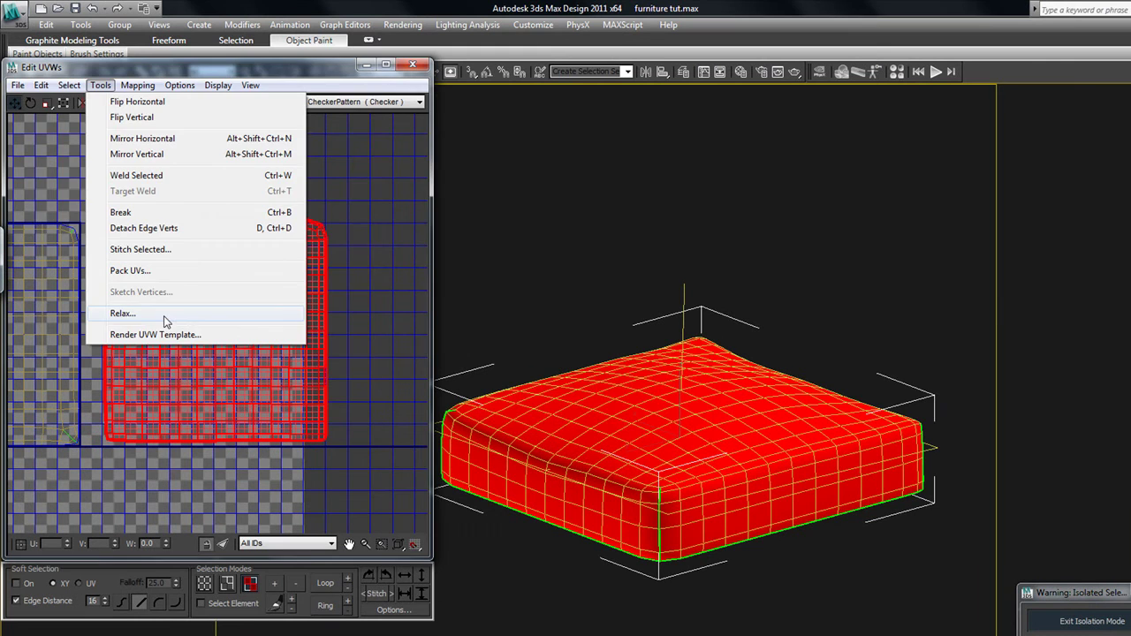
pyautogui.click(165, 315)
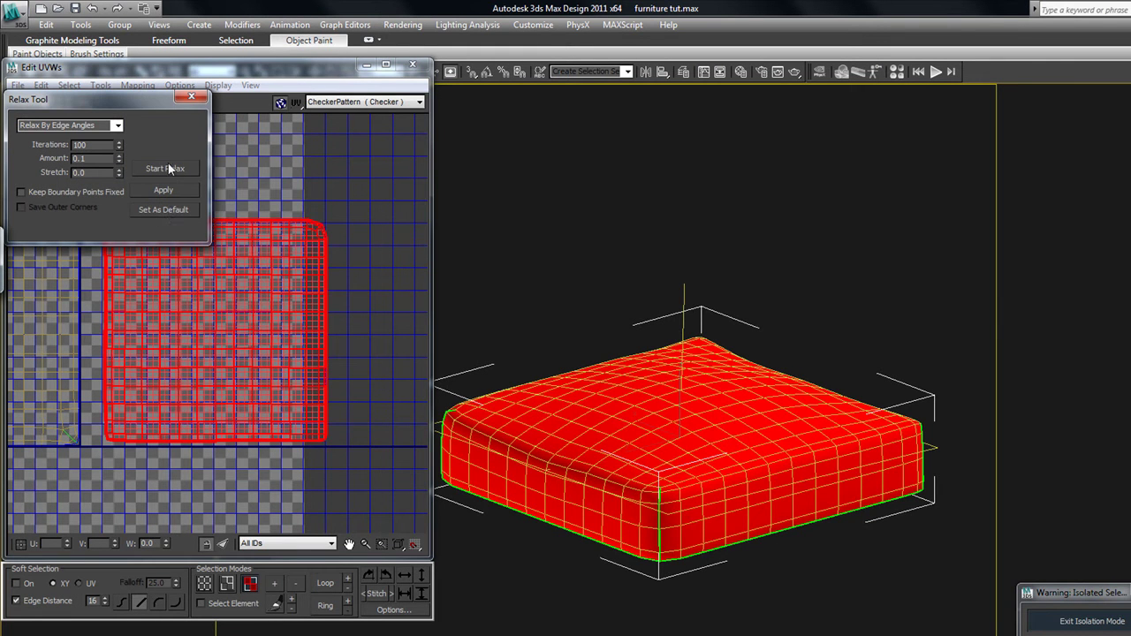
pyautogui.doubleClick(89, 158)
pyautogui.write('1')
pyautogui.click(117, 126)
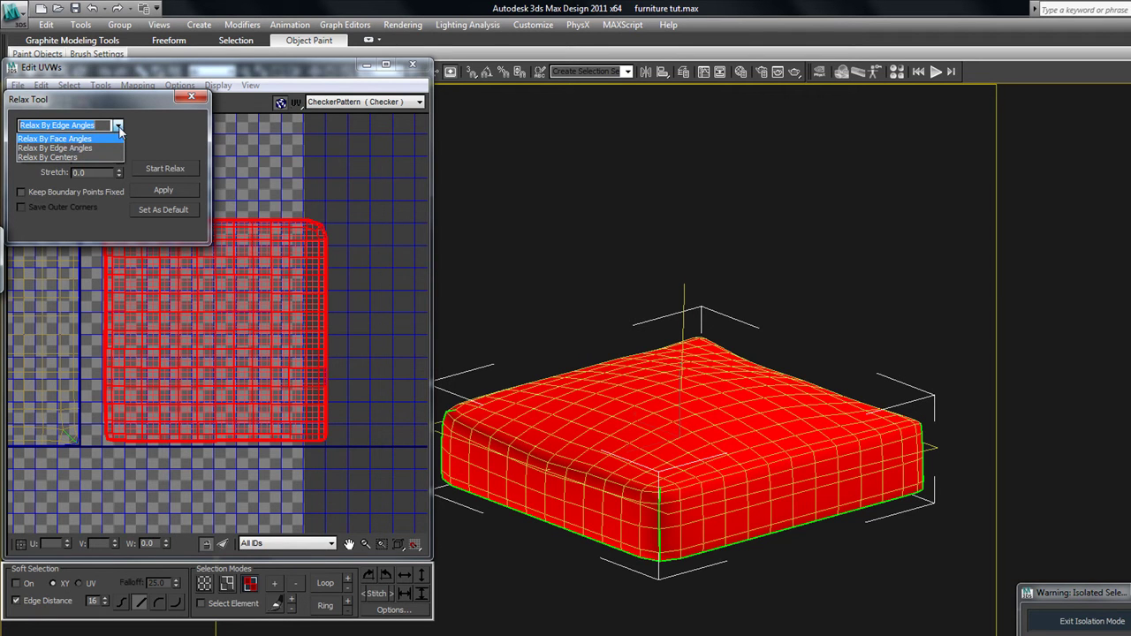
pyautogui.click(118, 127)
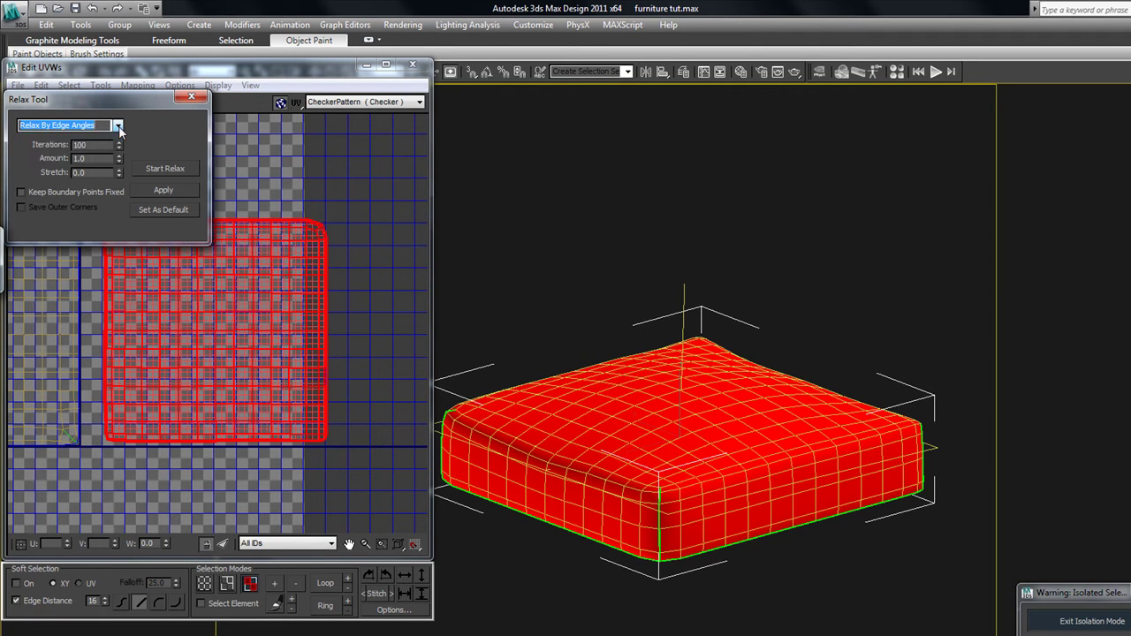
pyautogui.click(183, 168)
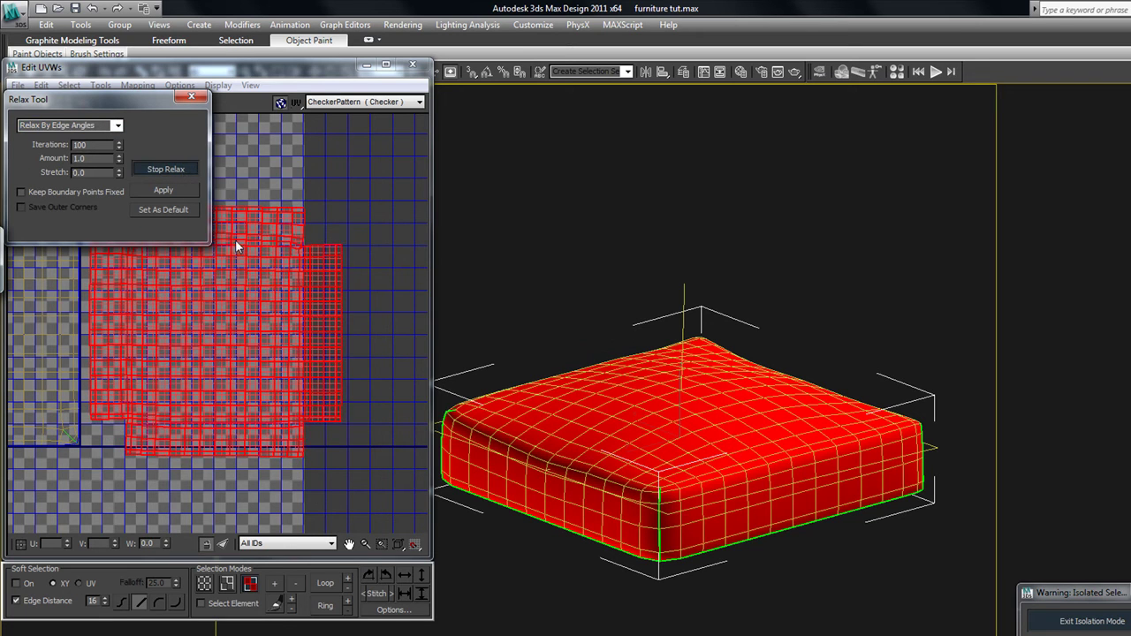
pyautogui.click(303, 291)
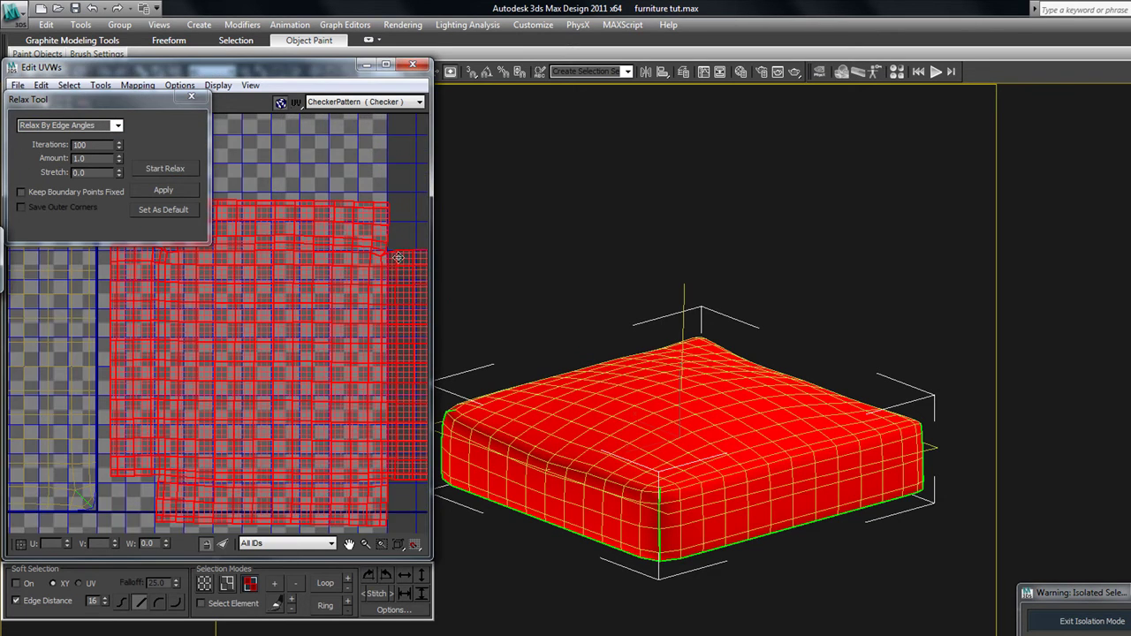
pyautogui.scroll(2, 397, 257)
pyautogui.scroll(-4, 393, 255)
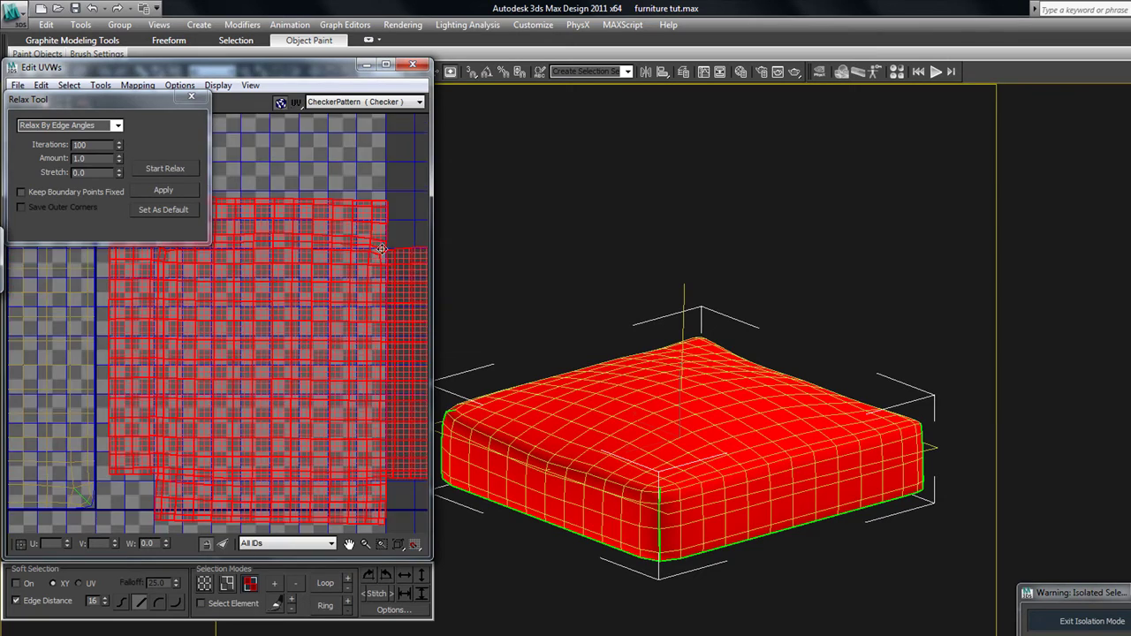
pyautogui.moveTo(358, 366); pyautogui.dragTo(376, 408, button='middle')
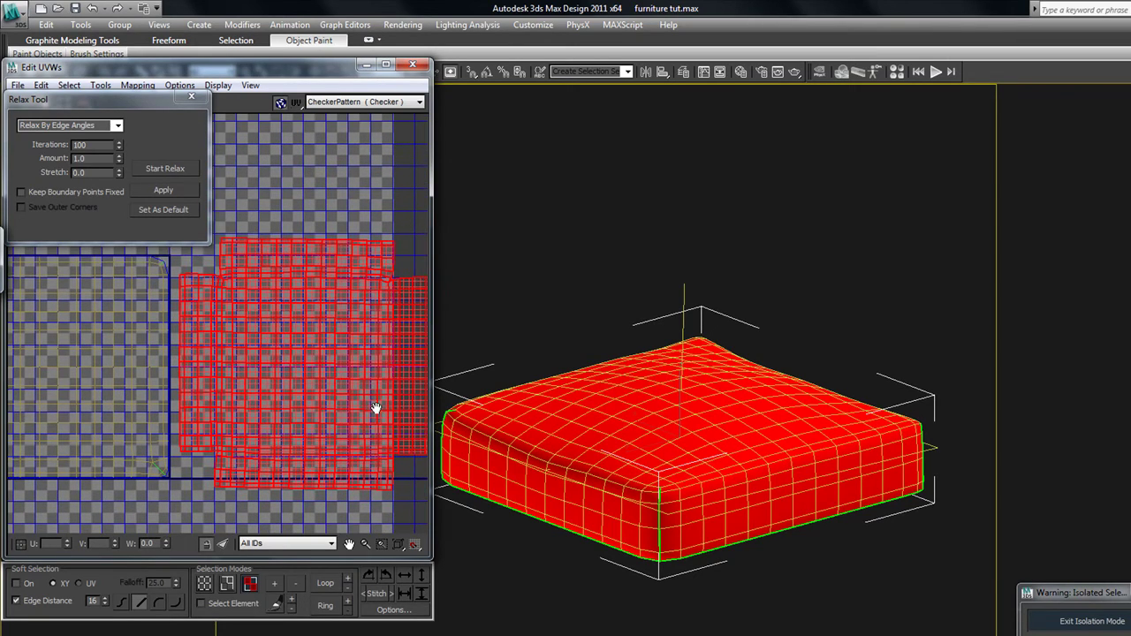
pyautogui.moveTo(332, 313); pyautogui.dragTo(300, 336, button='middle')
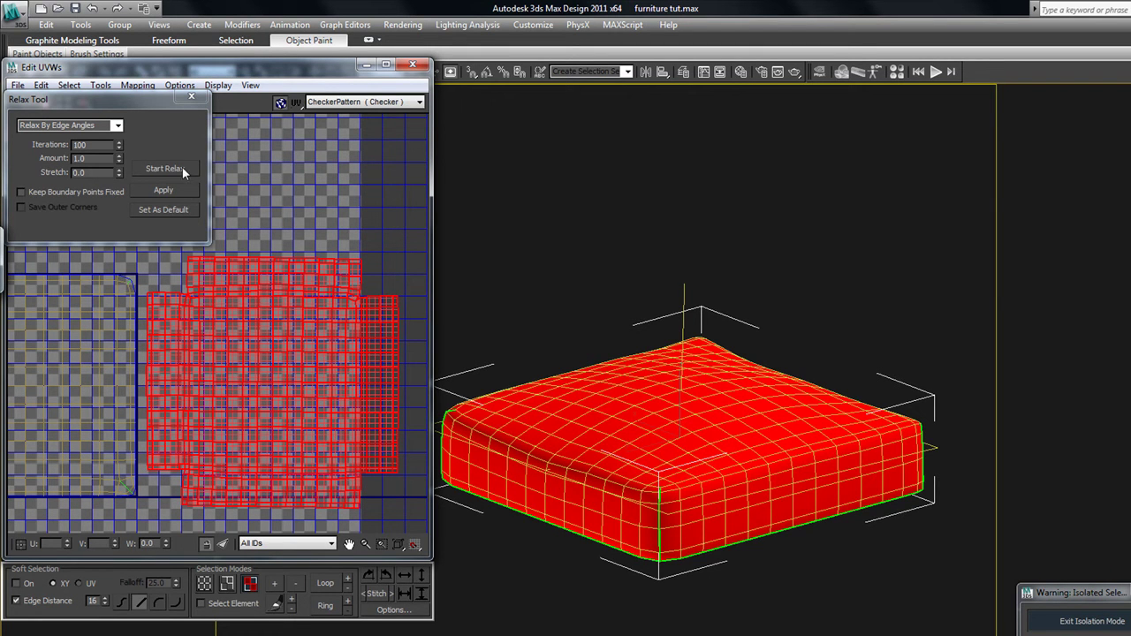
# Close the Relax Tool, keep the checker pattern as the displayed texture, and deselect faces
pyautogui.click(190, 95)
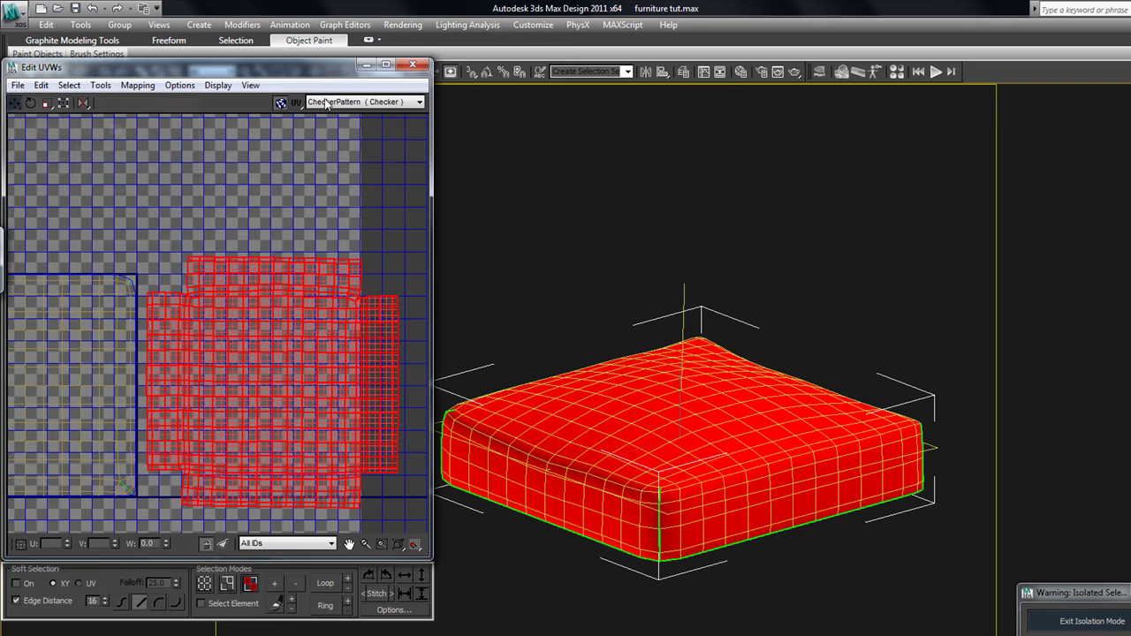
pyautogui.click(385, 104)
pyautogui.click(386, 114)
pyautogui.click(858, 330)
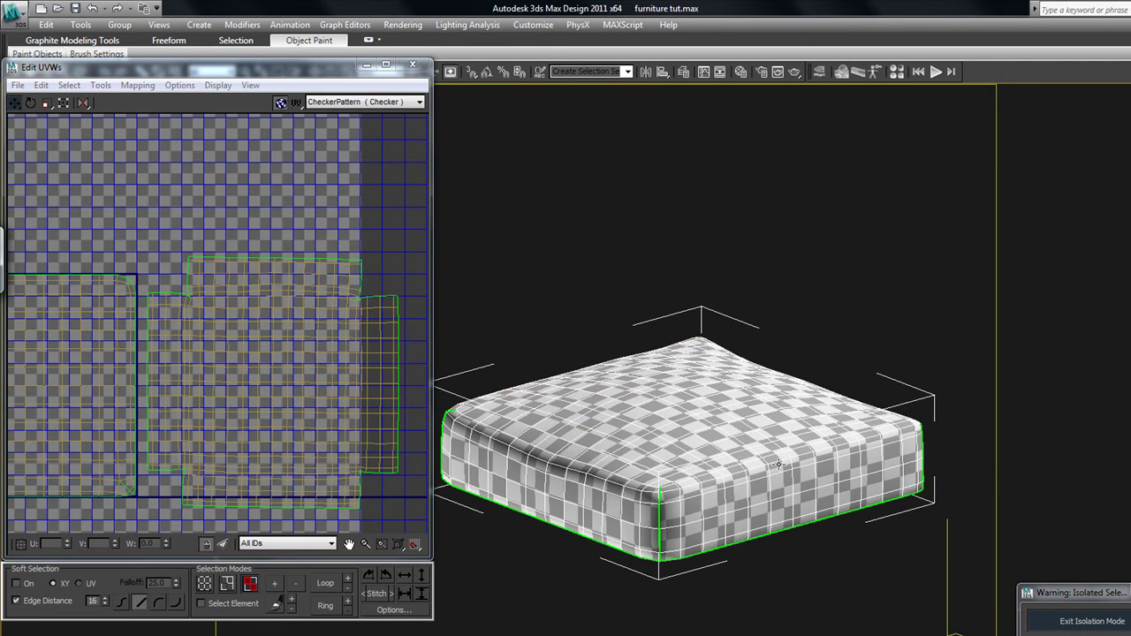
# Orbit to the cushion's front corner and turn off Edged Faces (F4) to inspect the checker
pyautogui.moveTo(778, 464); pyautogui.dragTo(695, 417, button='middle')
pyautogui.scroll(5, 651, 448)
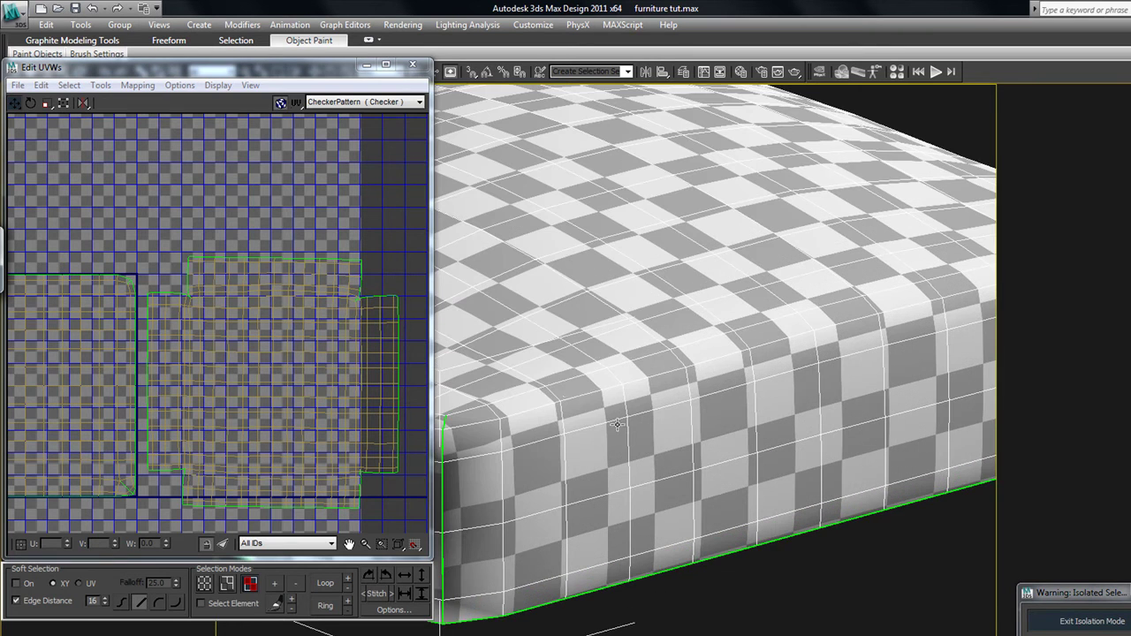
pyautogui.scroll(-3, 548, 371)
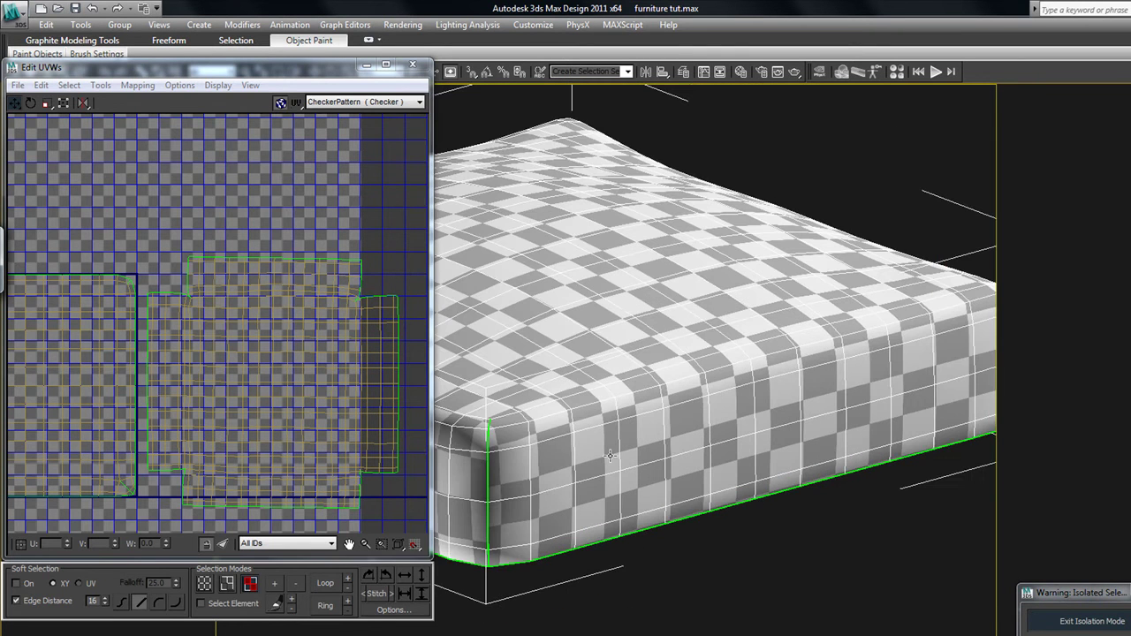
pyautogui.keyDown('alt'); pyautogui.moveTo(593, 434); pyautogui.dragTo(750, 404, button='middle'); pyautogui.keyUp('alt')
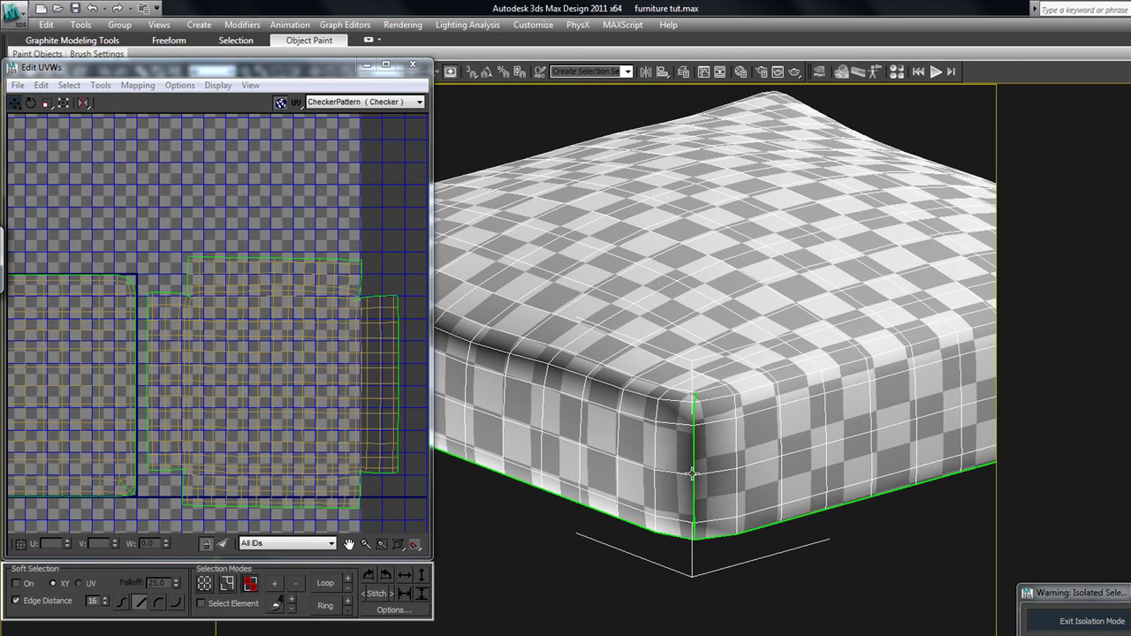
pyautogui.scroll(2, 693, 473)
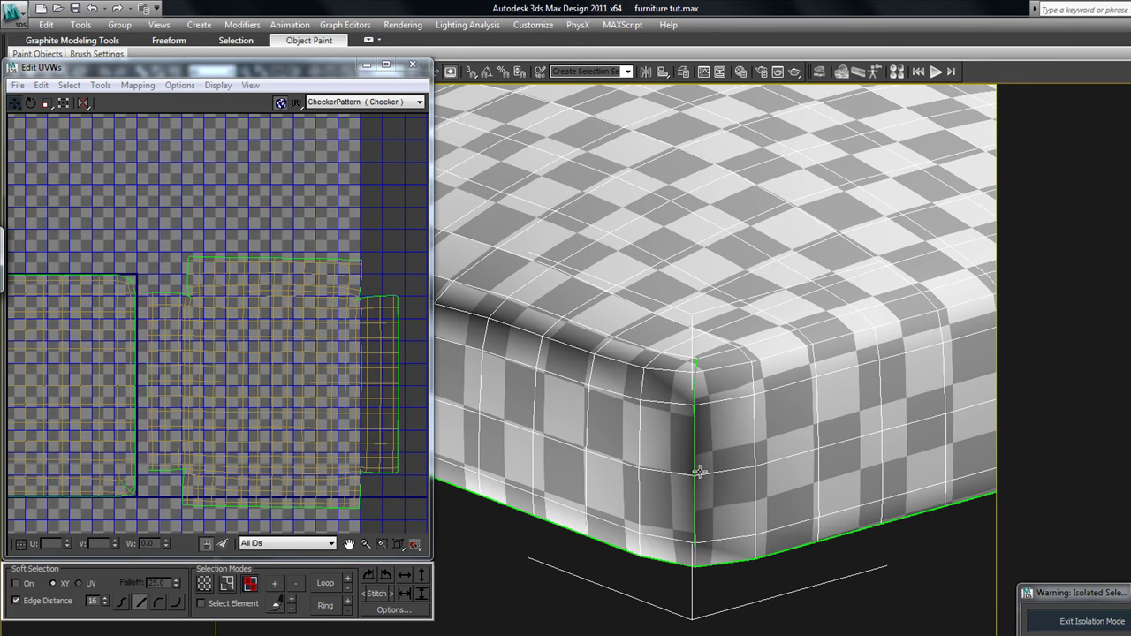
pyautogui.scroll(-4, 696, 416)
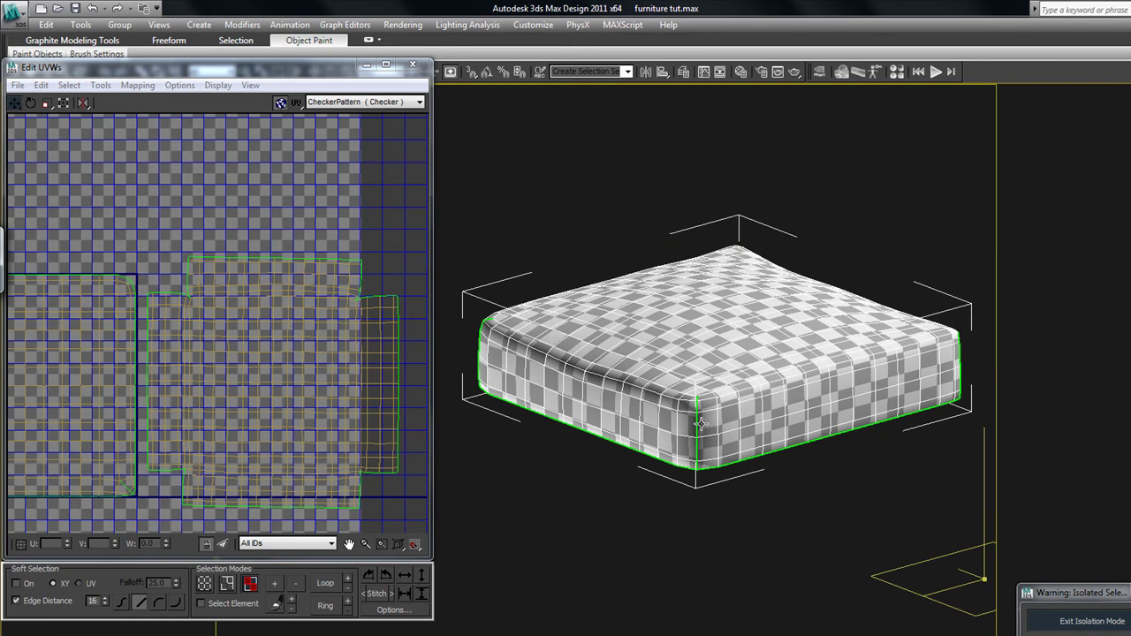
pyautogui.scroll(2, 678, 479)
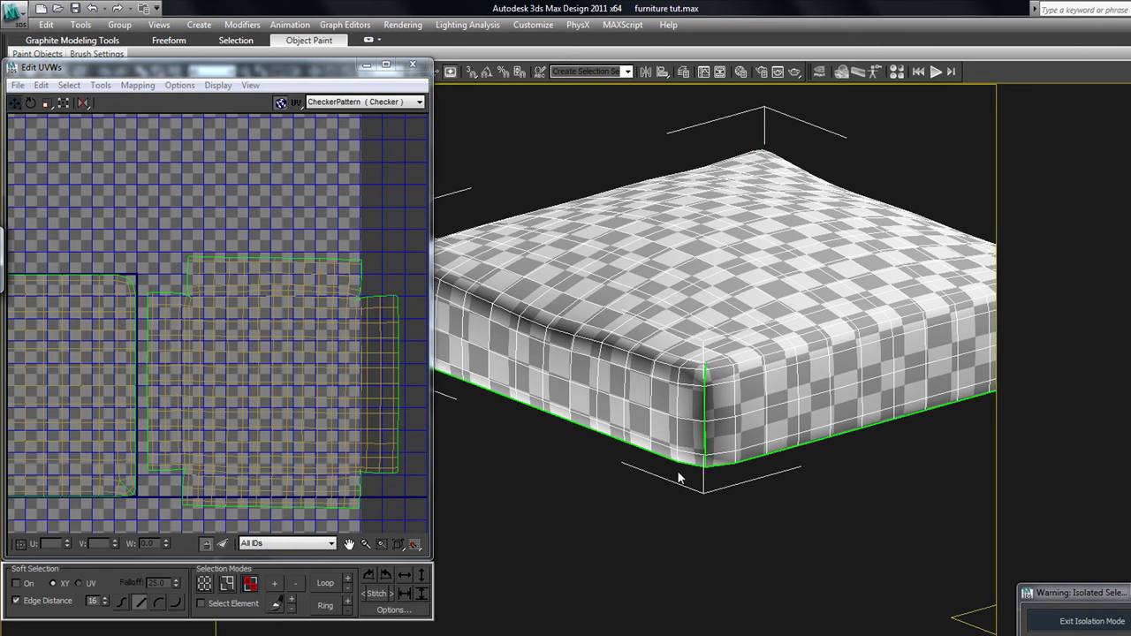
pyautogui.press('F4')
pyautogui.scroll(-4, 684, 468)
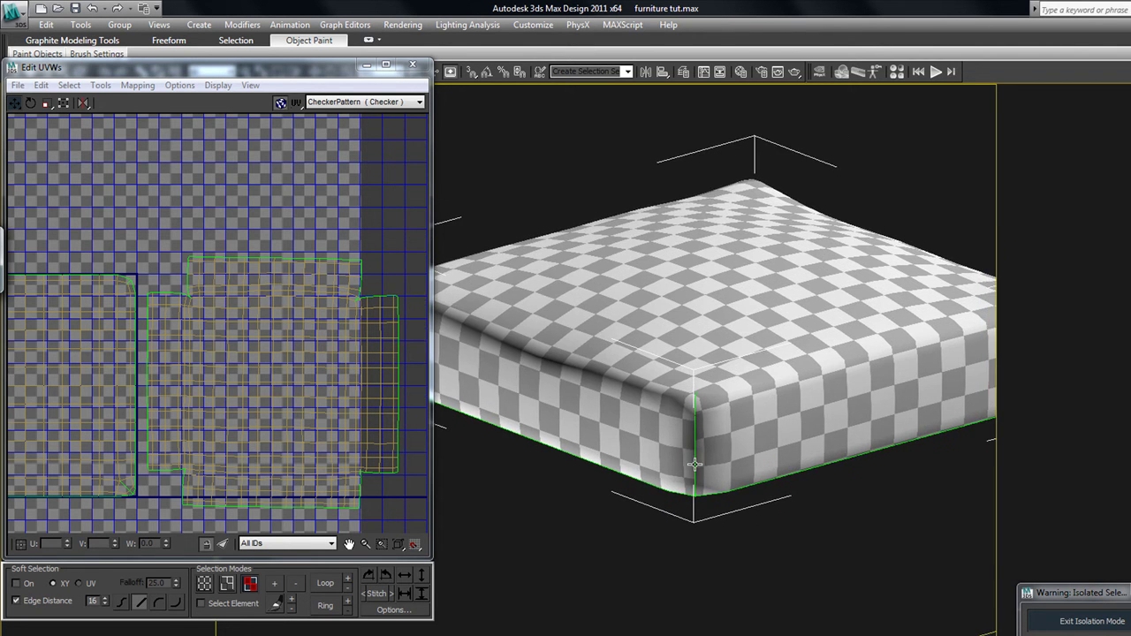
pyautogui.scroll(-2, 436, 391)
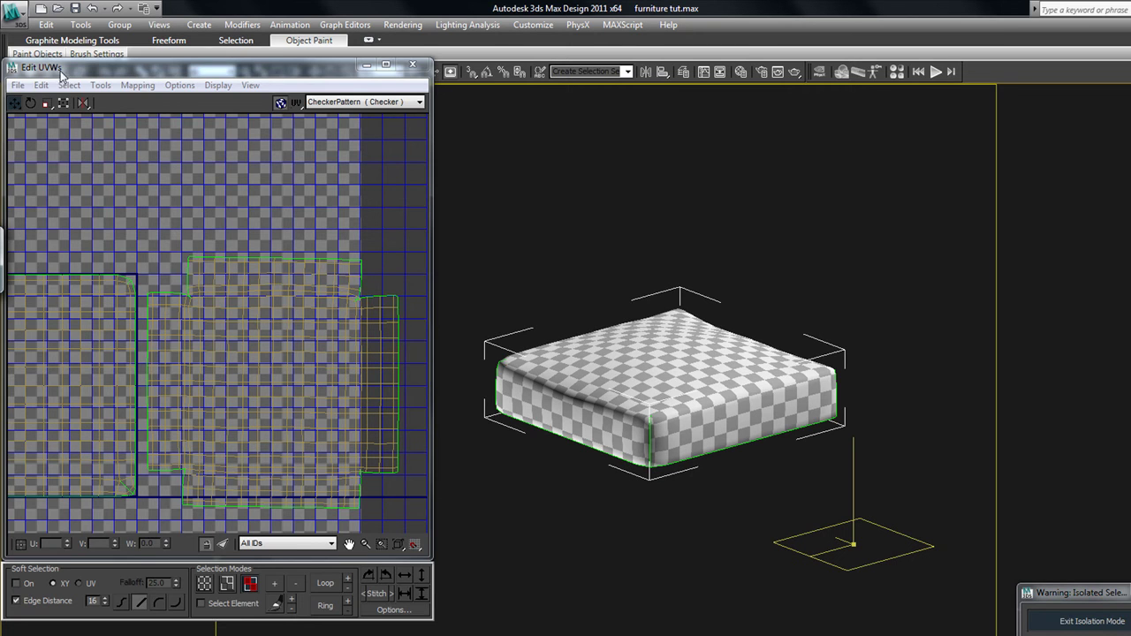
# Shift the UV editor right, briefly open and close the UV template render settings
pyautogui.moveTo(82, 70); pyautogui.dragTo(138, 88)
pyautogui.click(156, 100)
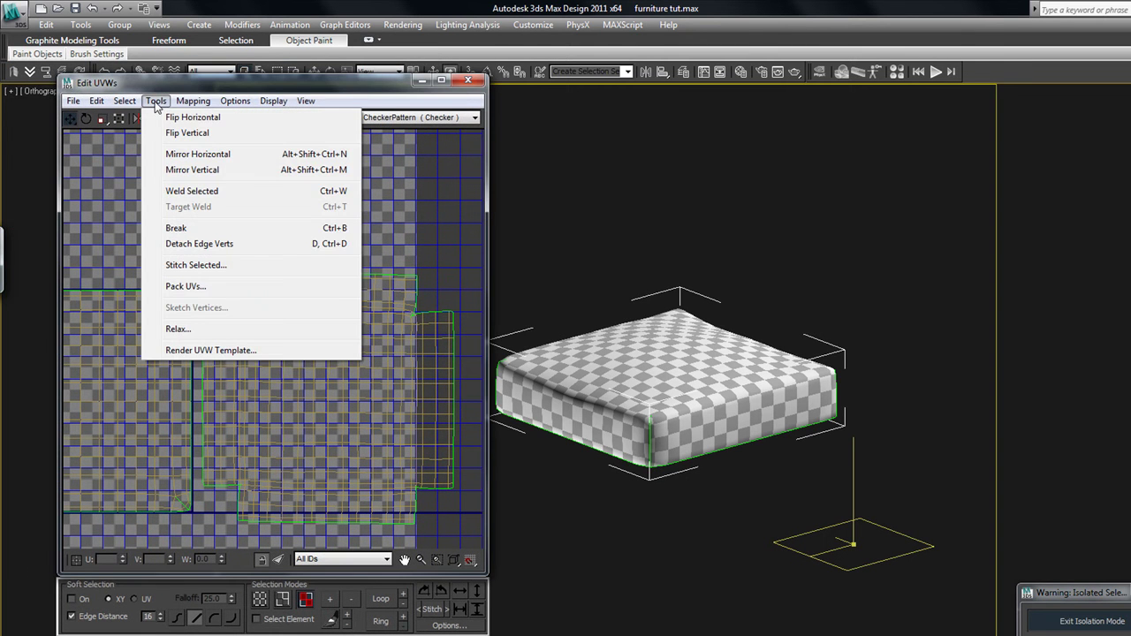
pyautogui.click(221, 350)
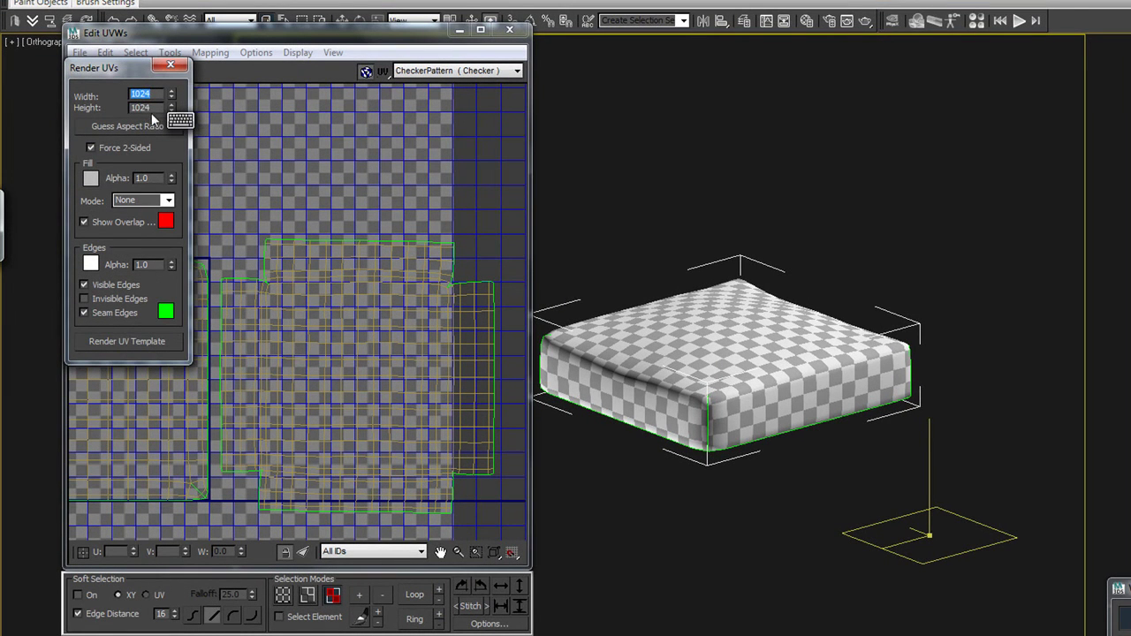
pyautogui.click(170, 64)
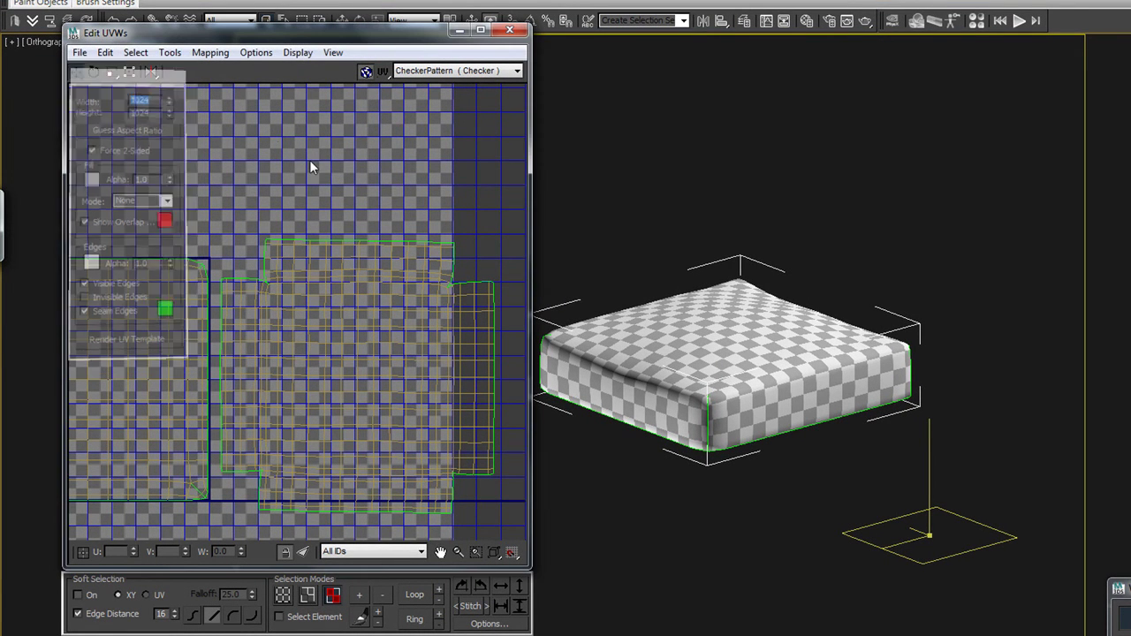
pyautogui.scroll(-3, 309, 160)
pyautogui.scroll(-2, 308, 188)
pyautogui.moveTo(309, 189); pyautogui.dragTo(372, 209, button='middle')
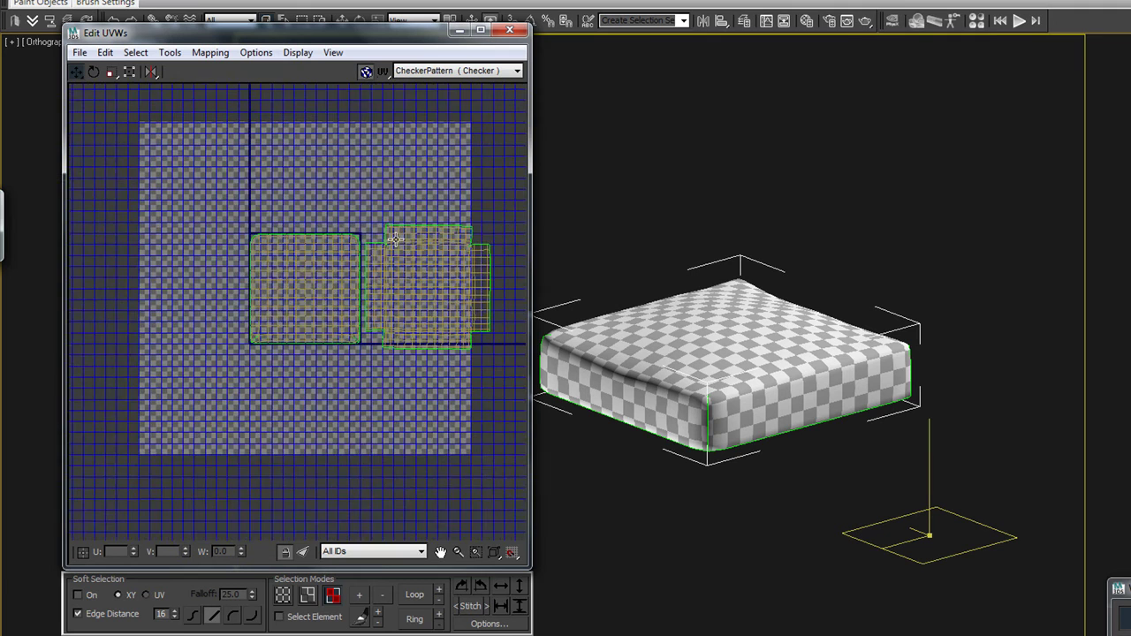
pyautogui.scroll(2, 394, 239)
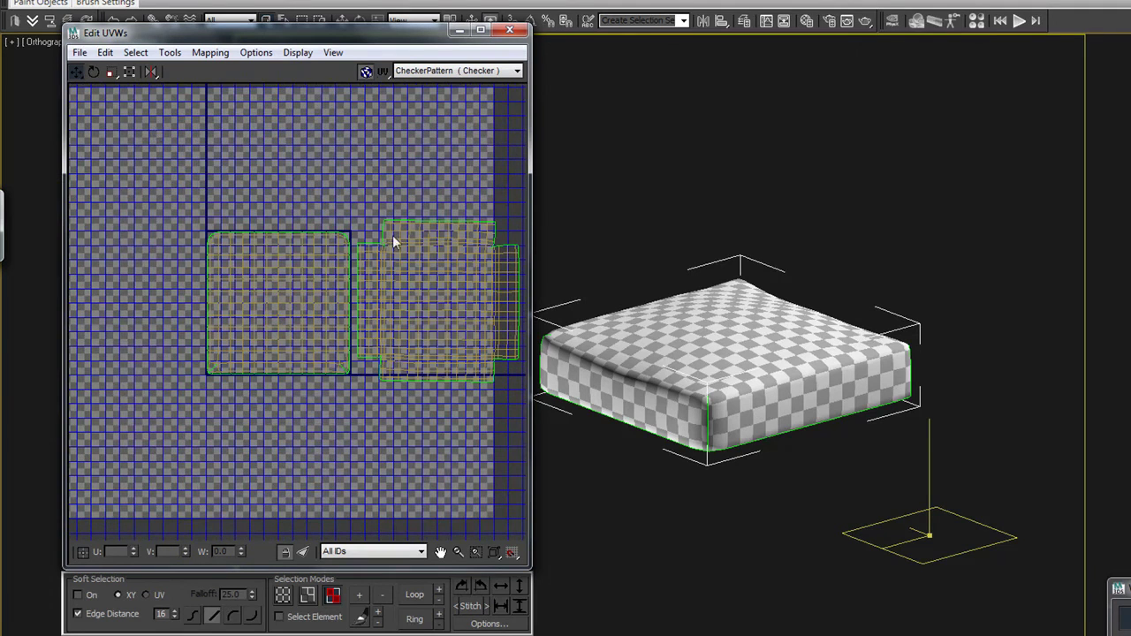
# Pack both cushion UV shells with Recursive Packing at 0.02 spacing
pyautogui.click(171, 53)
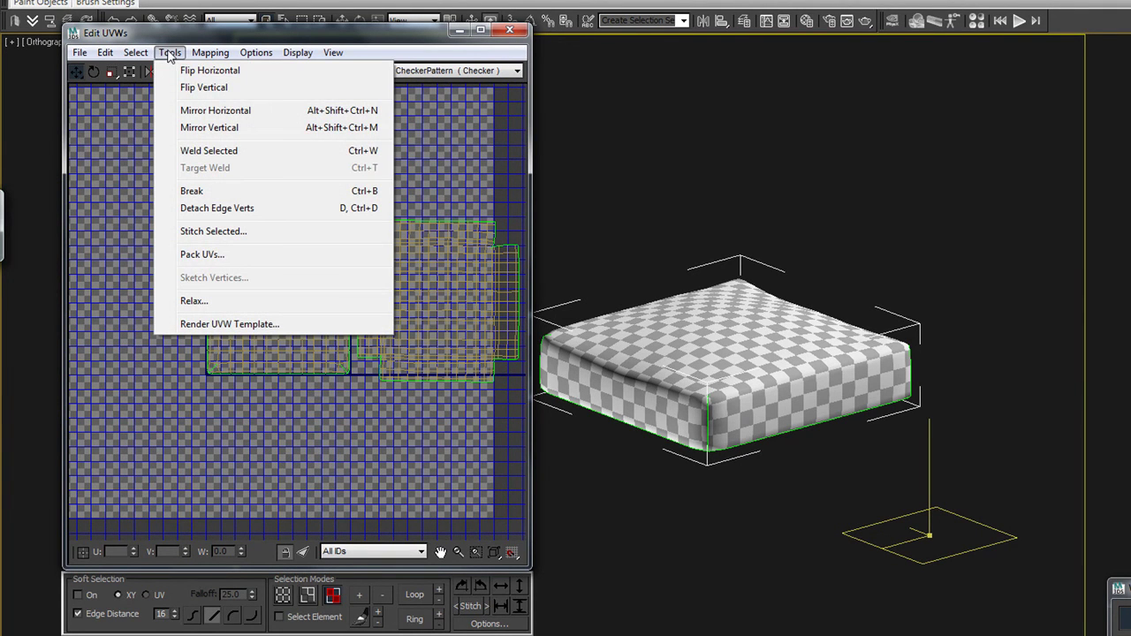
pyautogui.click(104, 54)
pyautogui.click(105, 55)
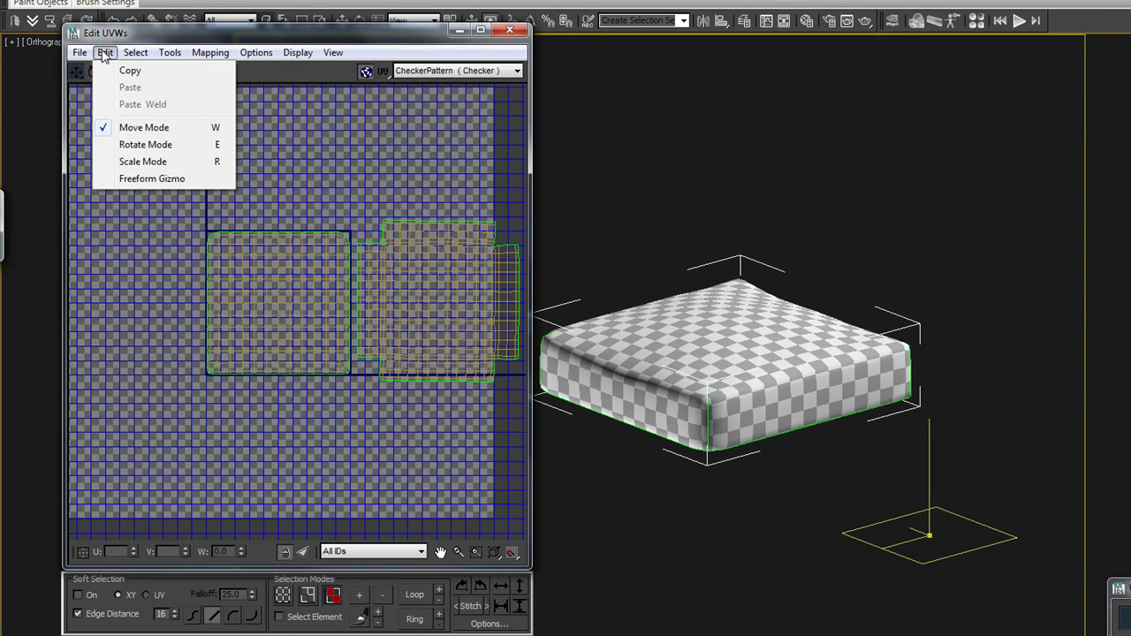
pyautogui.moveTo(171, 55)
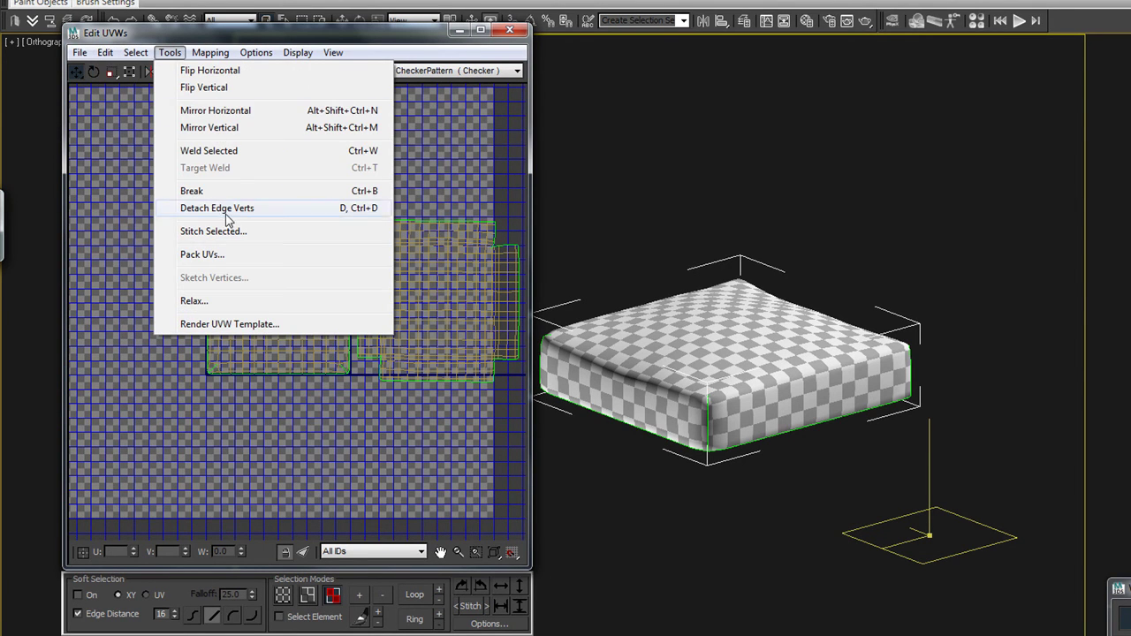
pyautogui.click(224, 254)
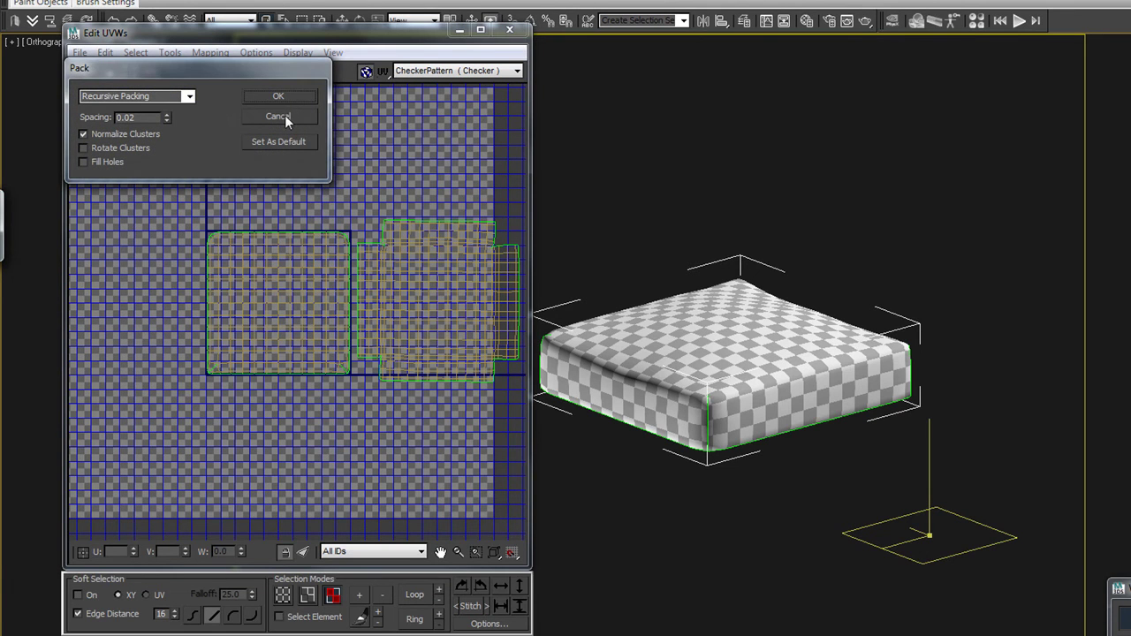
pyautogui.click(279, 95)
pyautogui.scroll(5, 292, 294)
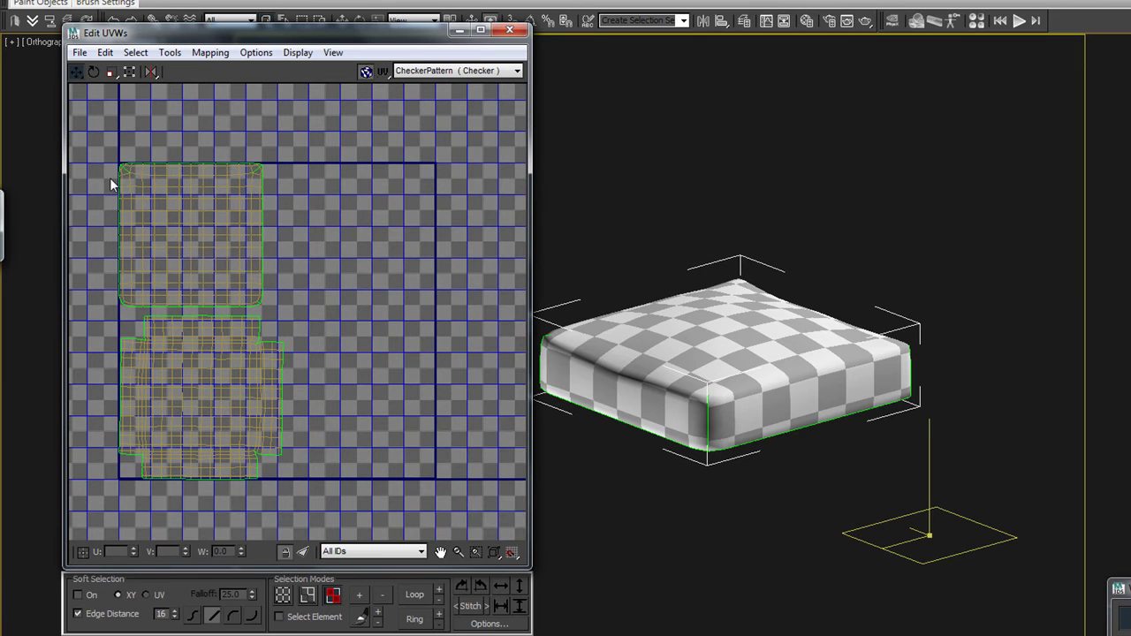
# Render a 1024 x 1024 UVW template showing both cushion shells and their seam edges
pyautogui.click(170, 52)
pyautogui.click(379, 302)
pyautogui.click(177, 55)
pyautogui.click(239, 323)
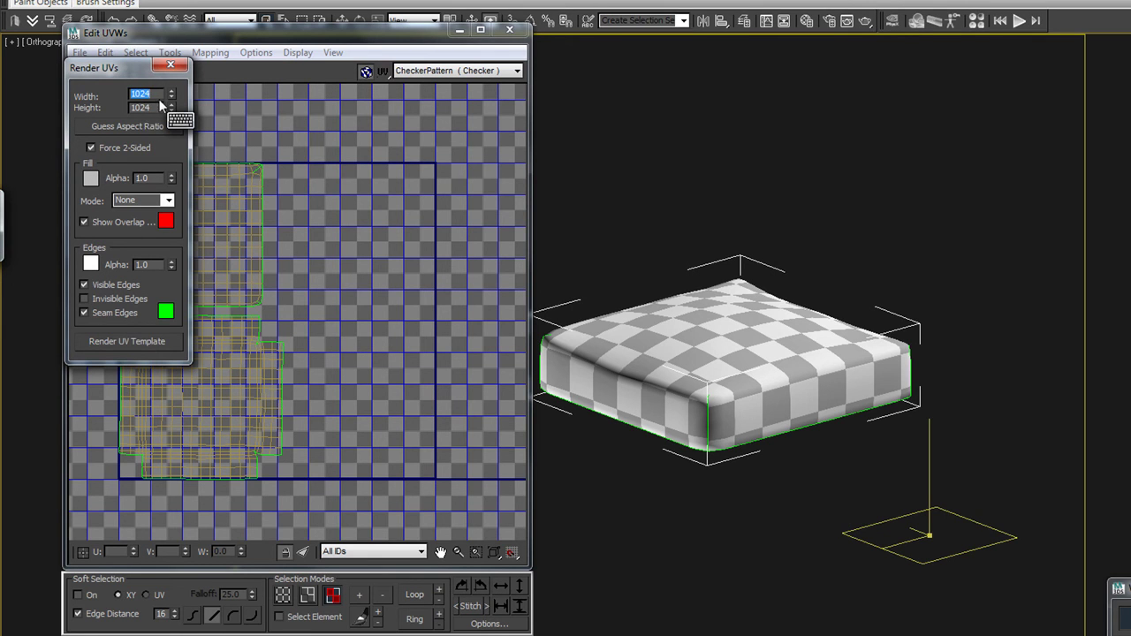
pyautogui.click(138, 343)
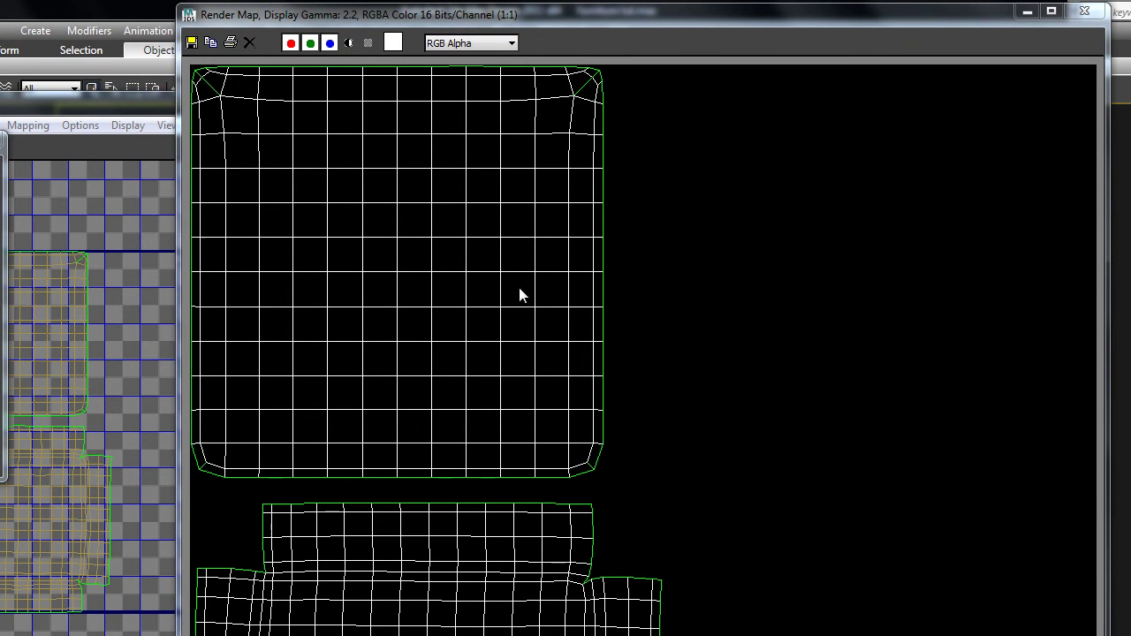
# Close the Render Map window and zoom and pan to inspect the cushion's enlarged checker
pyautogui.click(1083, 11)
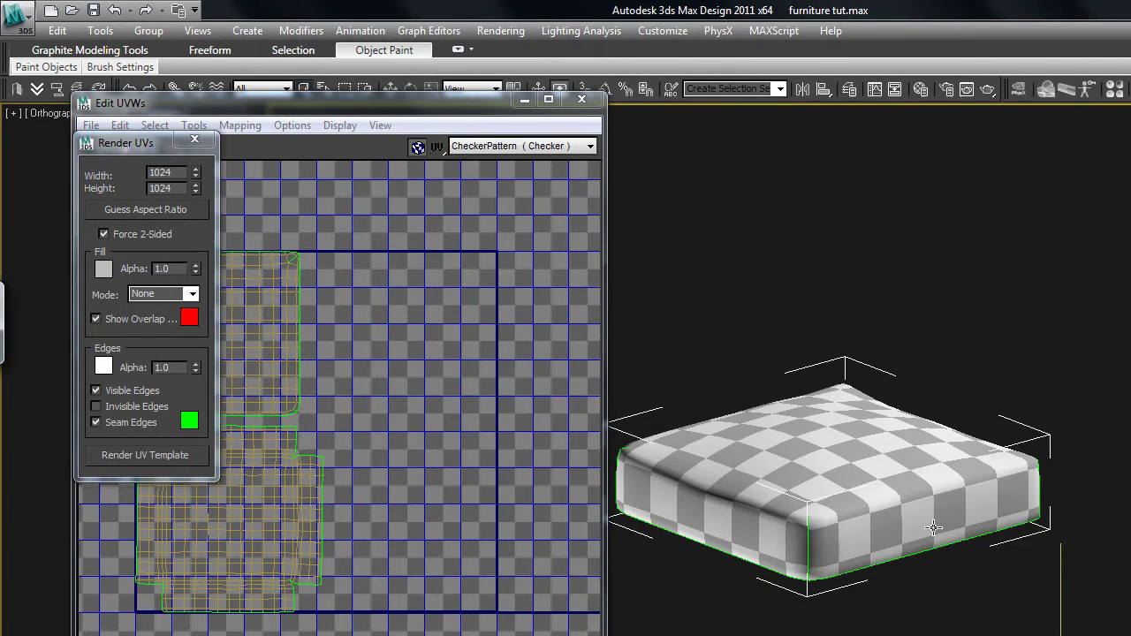
pyautogui.scroll(3, 753, 528)
pyautogui.moveTo(754, 528); pyautogui.dragTo(890, 530, button='middle')
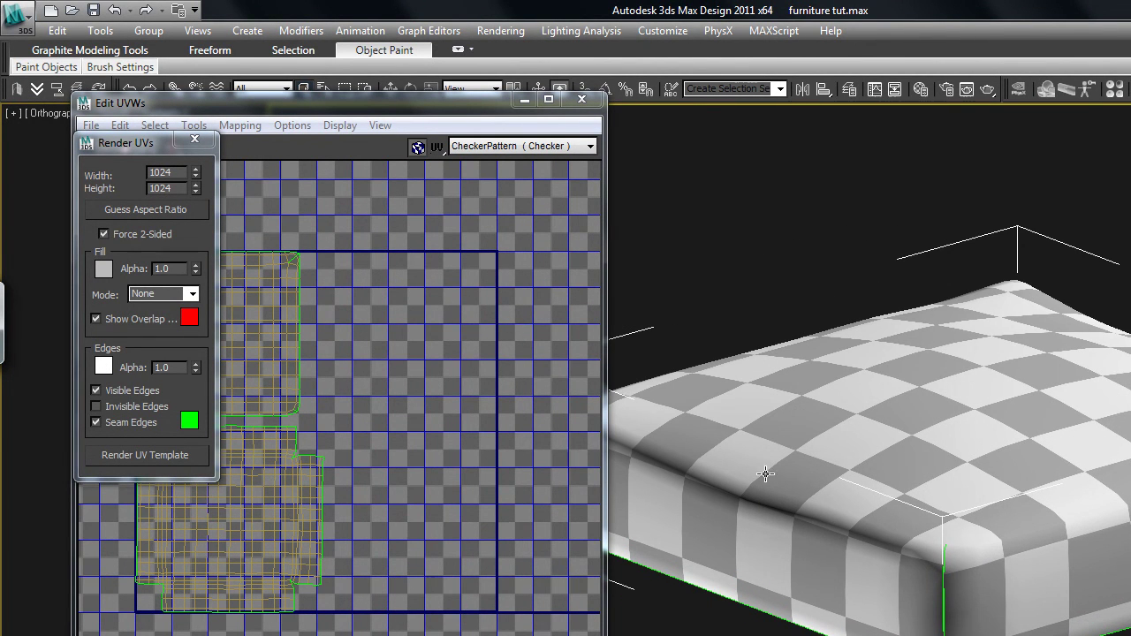
pyautogui.moveTo(952, 535)
pyautogui.mouseDown(button='middle')
pyautogui.moveTo(803, 567)
pyautogui.moveTo(933, 538)
pyautogui.mouseUp(button='middle')
pyautogui.scroll(-2, 765, 530)
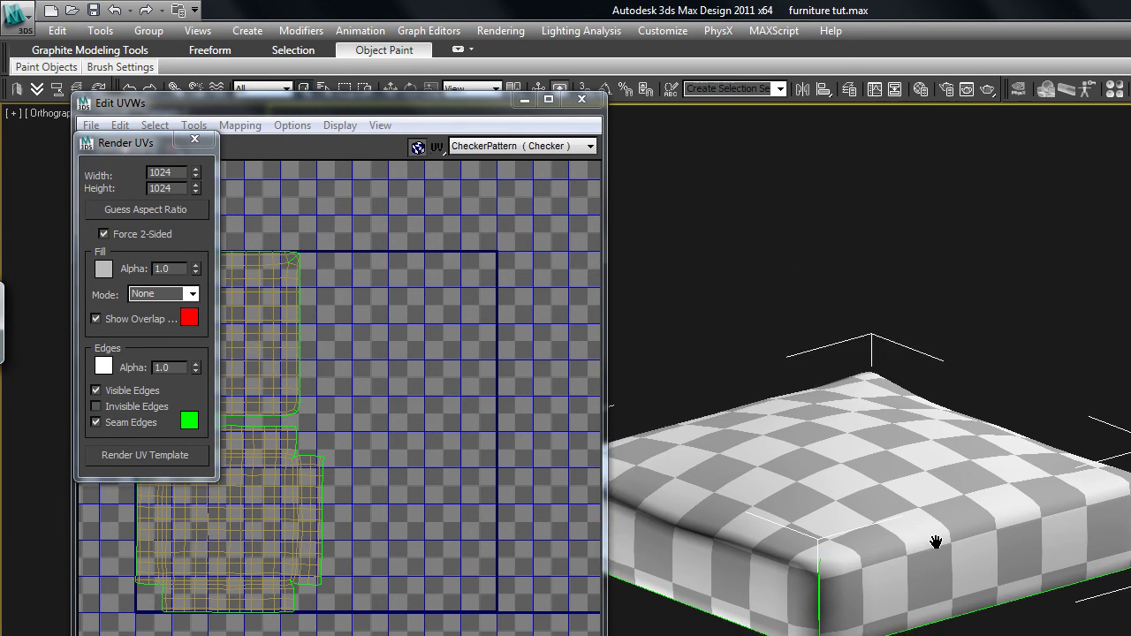